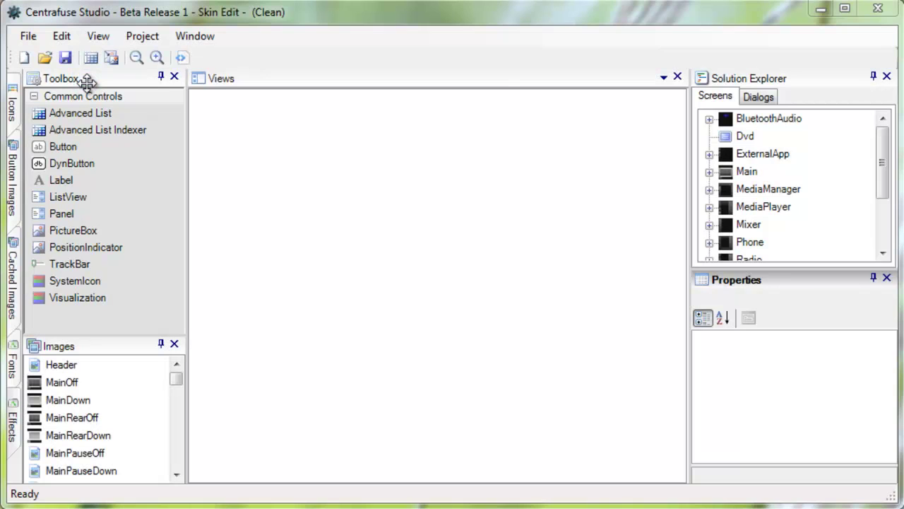
# Step: Look over the common controls in the Toolbox and the list of skin images down to its end
pyautogui.click(86, 80)
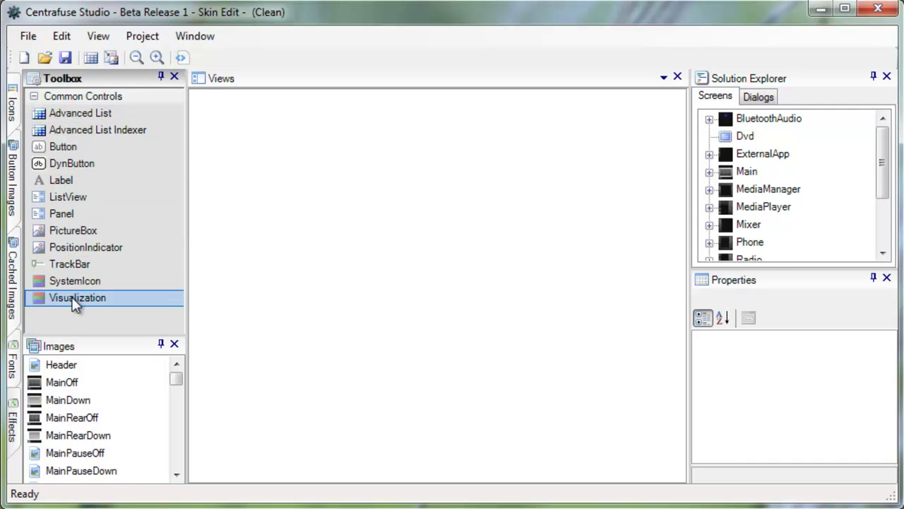
pyautogui.click(68, 346)
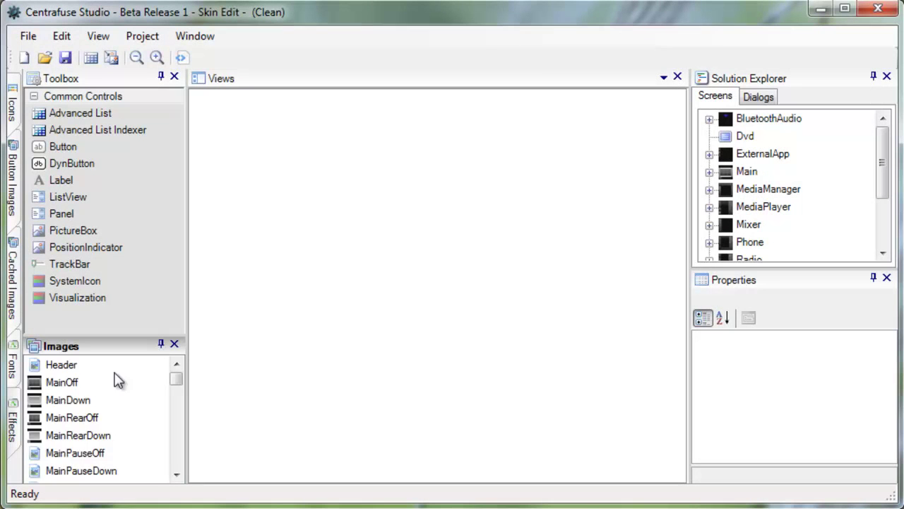
pyautogui.moveTo(178, 379); pyautogui.dragTo(178, 475)
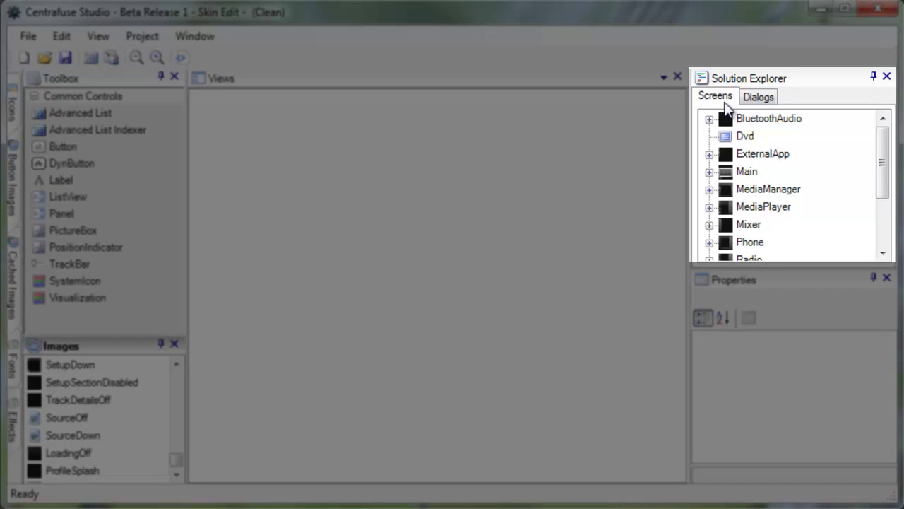
# Step: Browse the skin's Screens and Dialogs in the Solution Explorer, examining the elements inside ExternalApp and Main
pyautogui.click(715, 102)
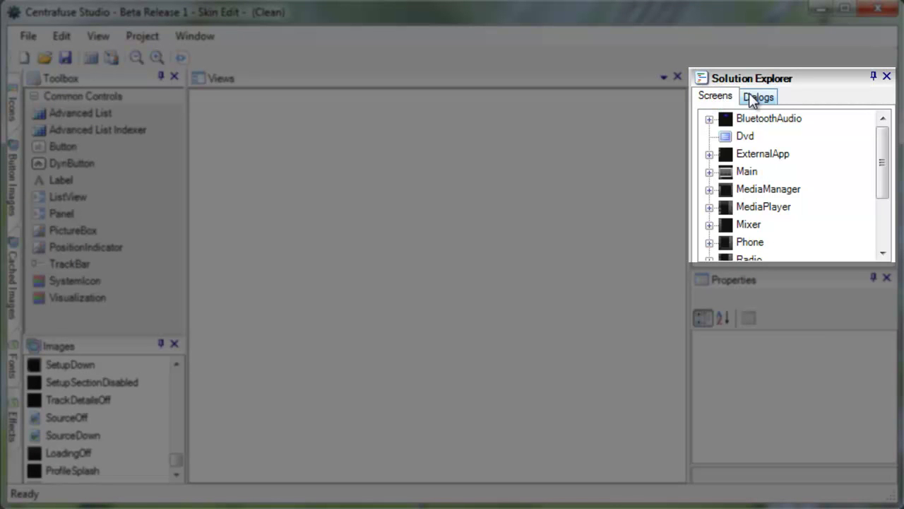
pyautogui.click(755, 97)
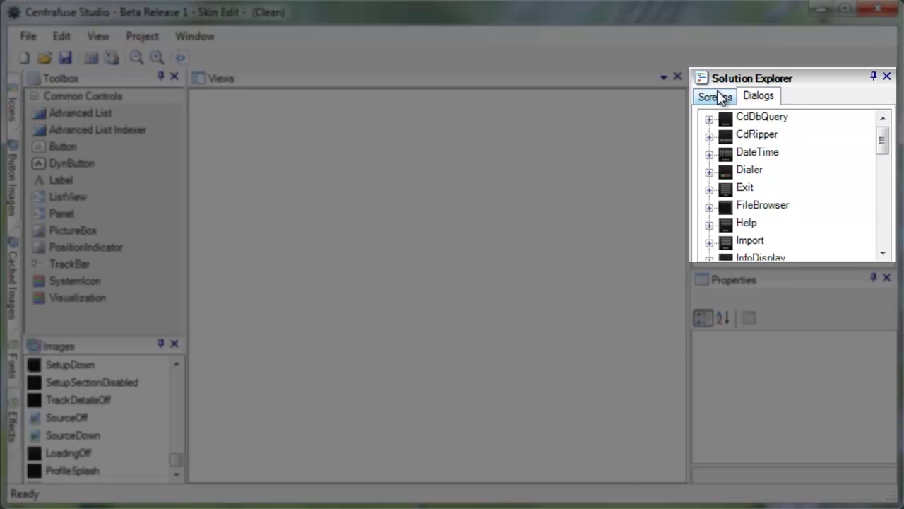
pyautogui.click(715, 96)
pyautogui.click(709, 154)
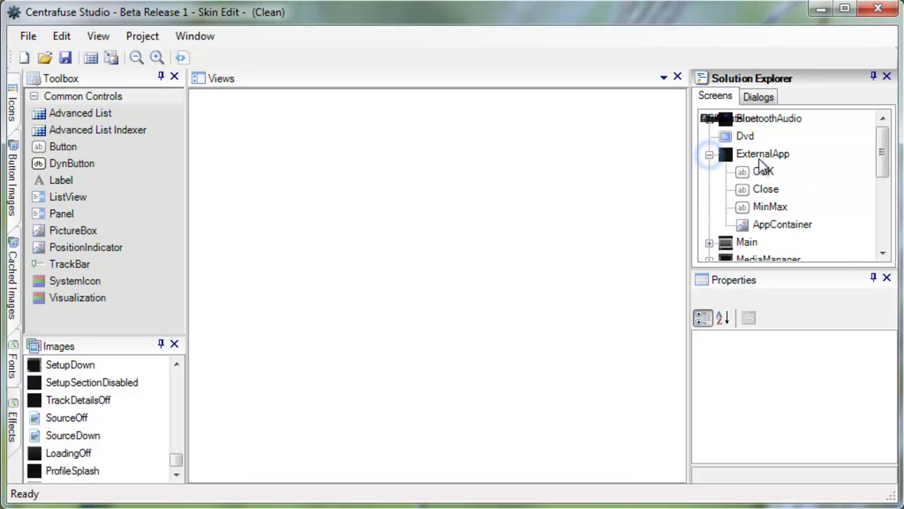
pyautogui.moveTo(882, 162); pyautogui.dragTo(883, 166)
pyautogui.click(710, 136)
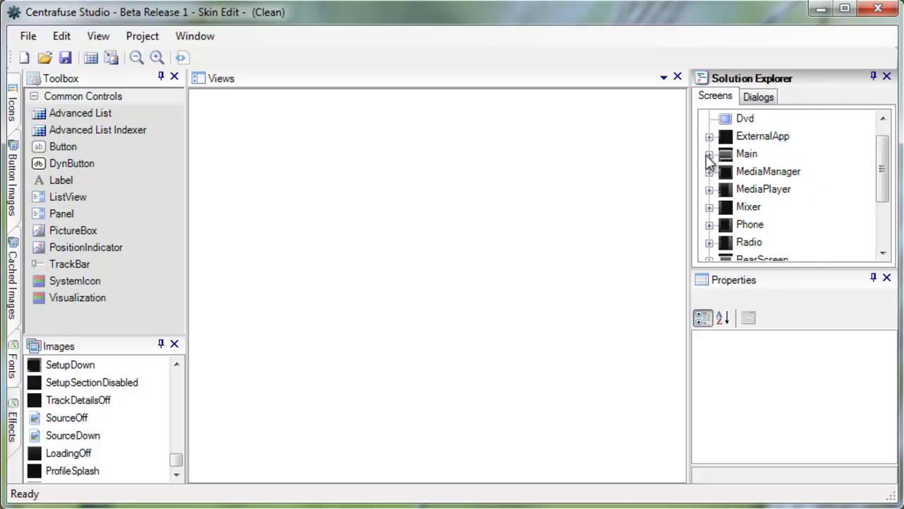
pyautogui.click(709, 154)
pyautogui.moveTo(883, 146); pyautogui.dragTo(888, 249)
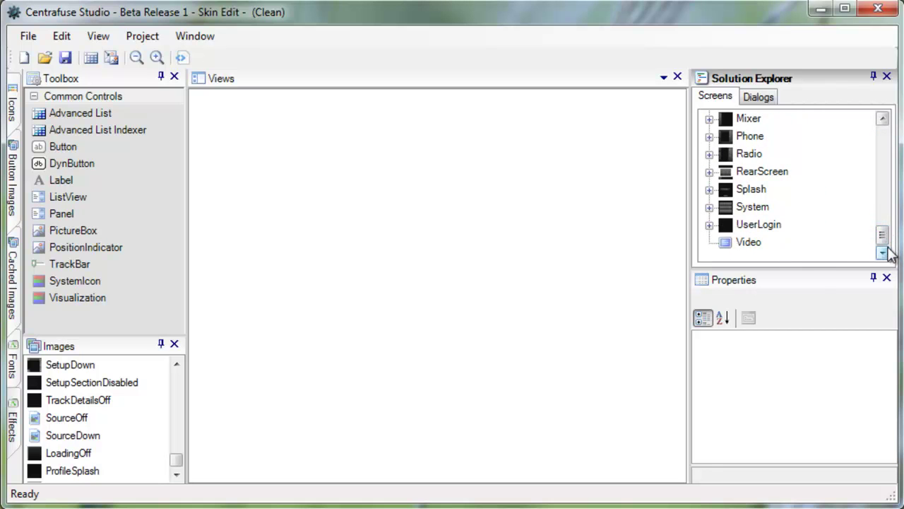
pyautogui.click(821, 279)
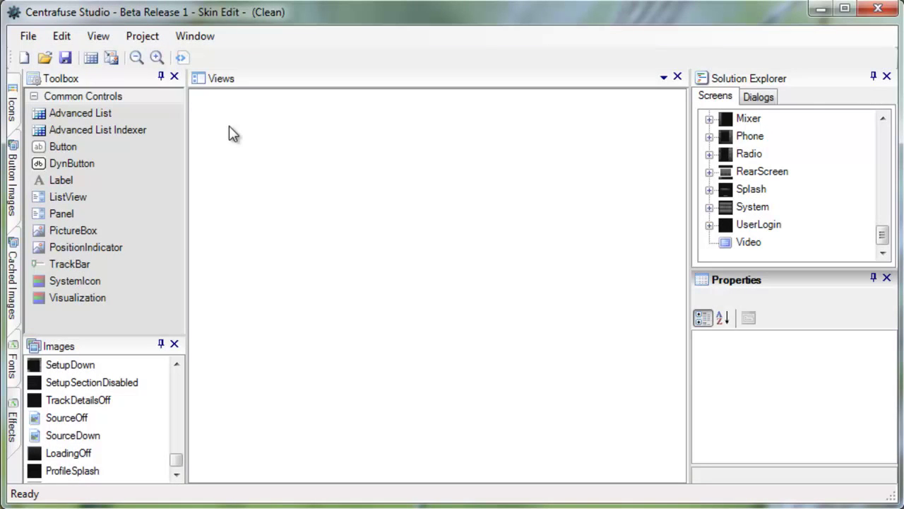
# Step: Open skin.xml from the Clean folder of the Centrafuse Auto skins
pyautogui.click(27, 37)
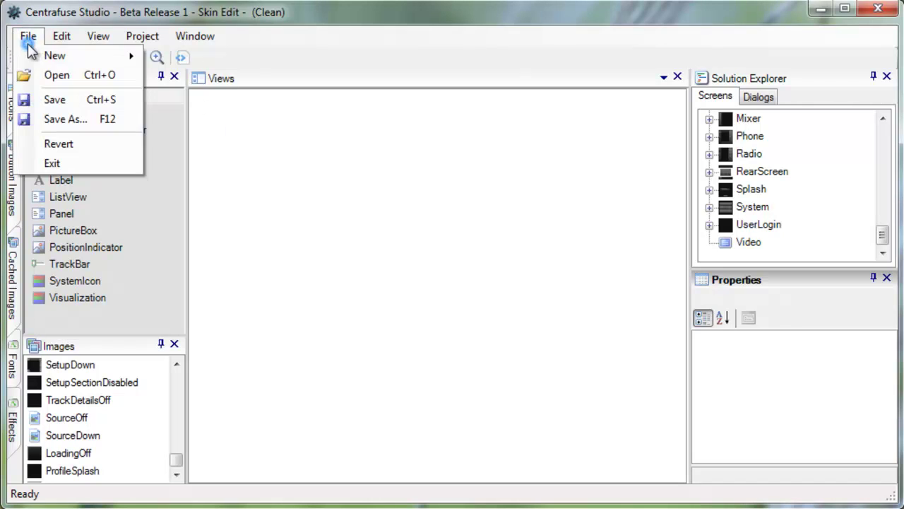
pyautogui.click(53, 84)
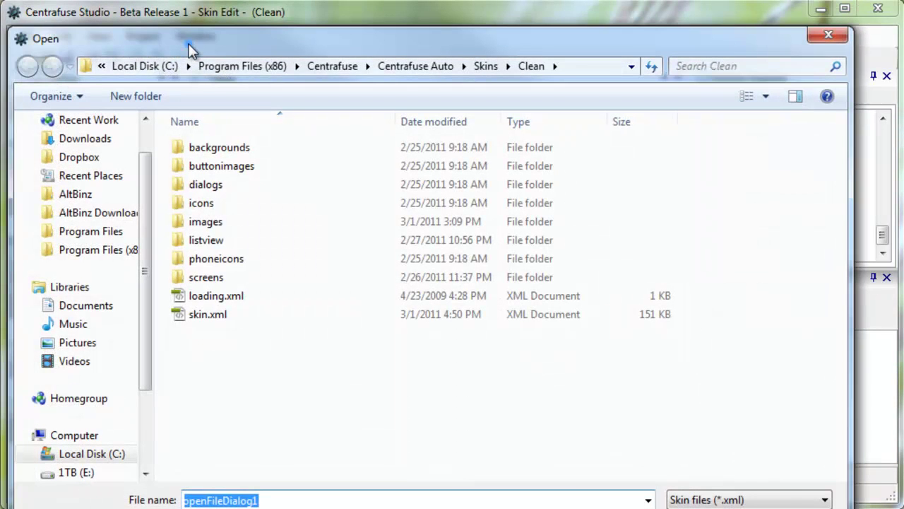
pyautogui.moveTo(190, 49); pyautogui.dragTo(202, 17)
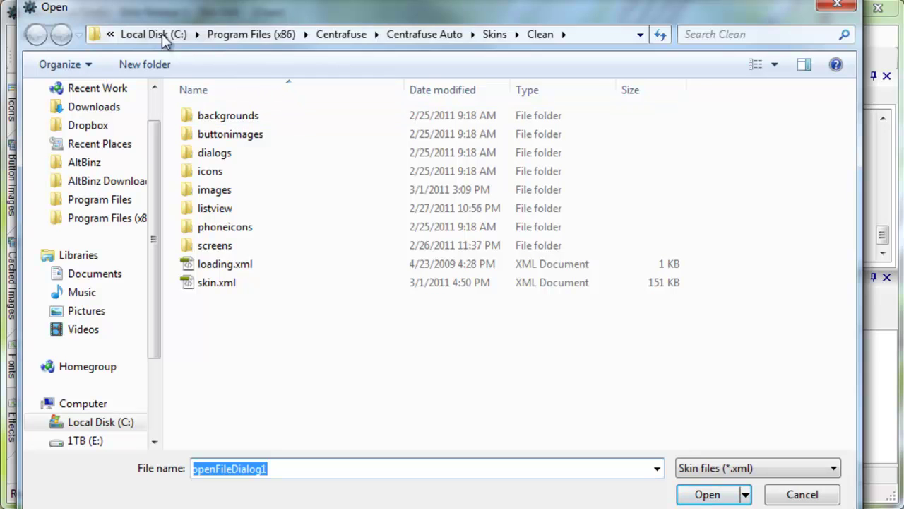
pyautogui.click(541, 35)
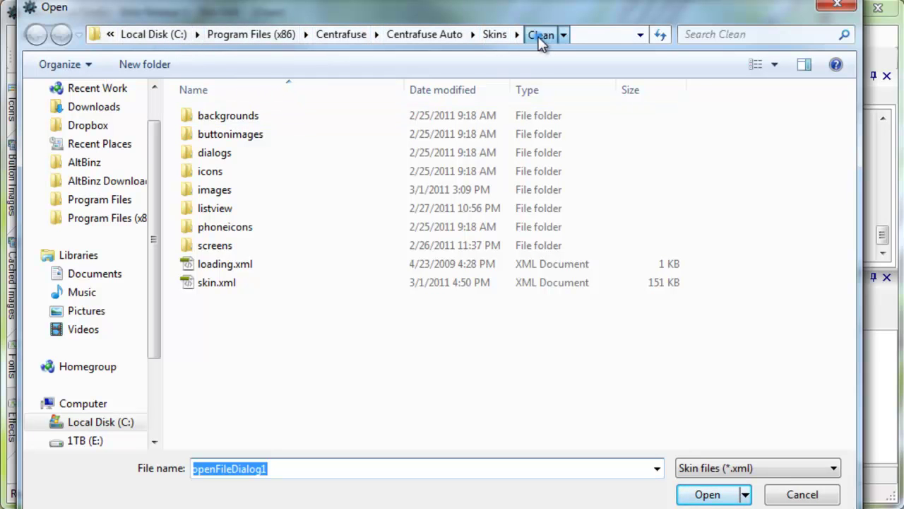
pyautogui.click(211, 281)
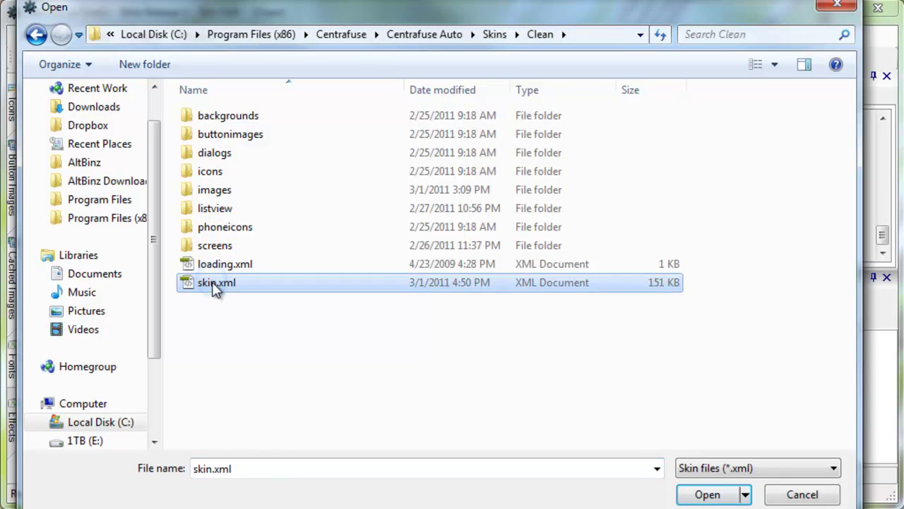
pyautogui.click(708, 496)
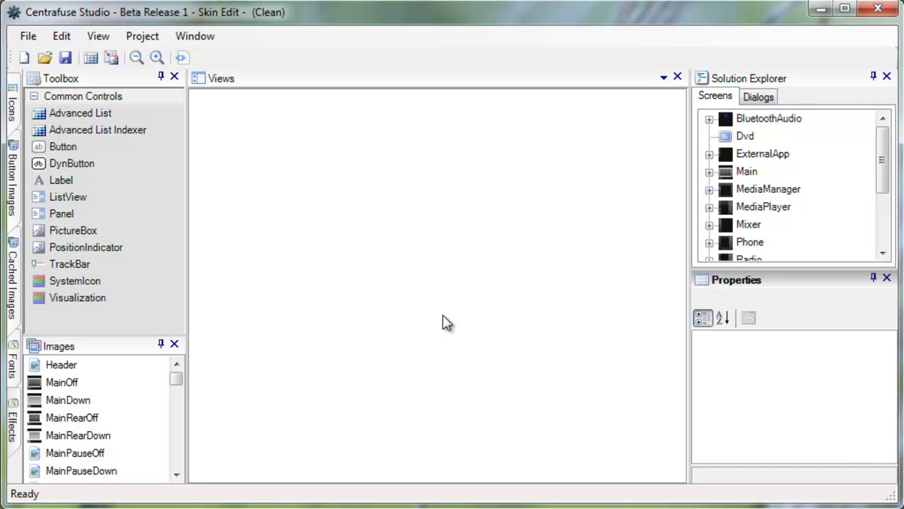
# Step: Examine the properties of the skin images Header, MainOff, MainDown, MainRearOff and MainRearDown, and look further through the list
pyautogui.click(83, 369)
pyautogui.click(69, 381)
pyautogui.click(70, 400)
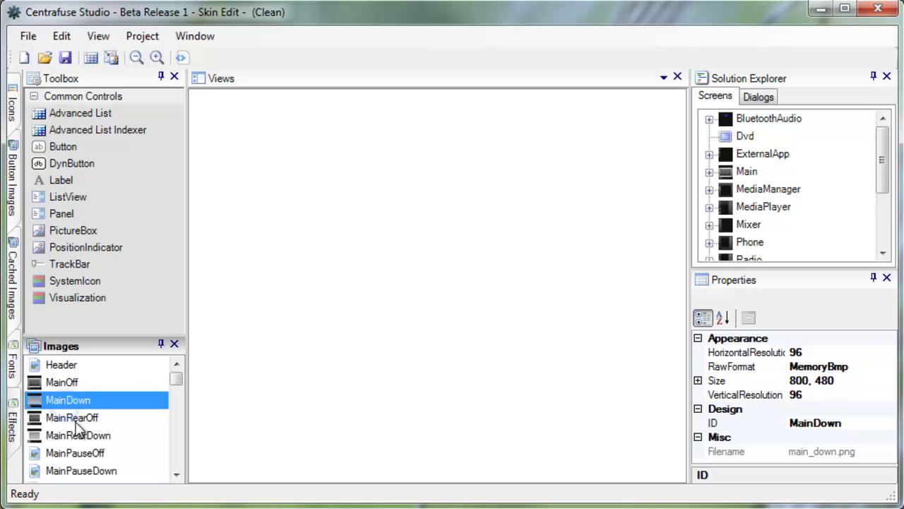
pyautogui.click(76, 418)
pyautogui.click(84, 437)
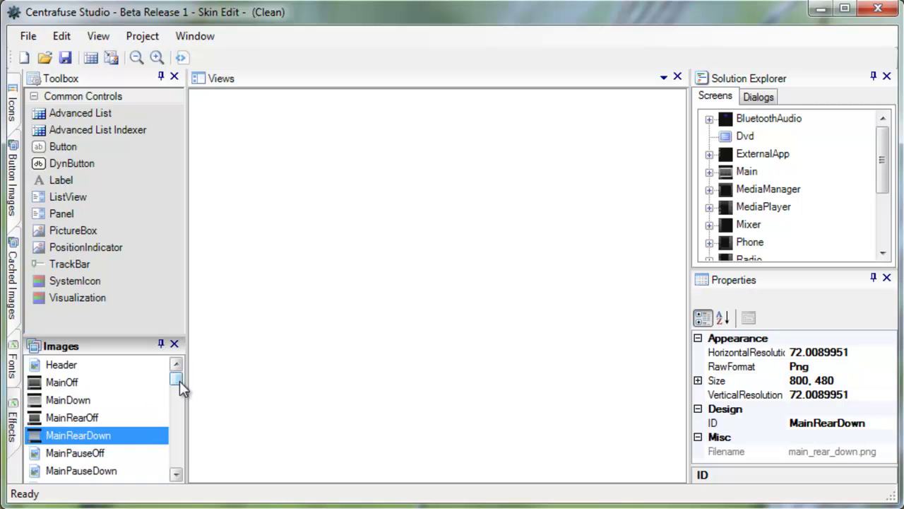
pyautogui.moveTo(179, 380); pyautogui.dragTo(189, 421)
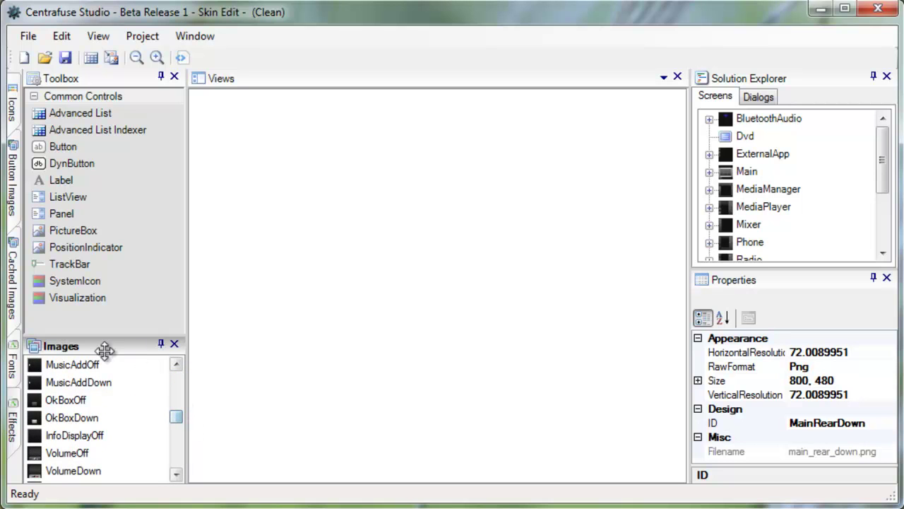
# Step: Review the skin's Effects, Fonts, Cached Images and Button Images collections
pyautogui.click(13, 433)
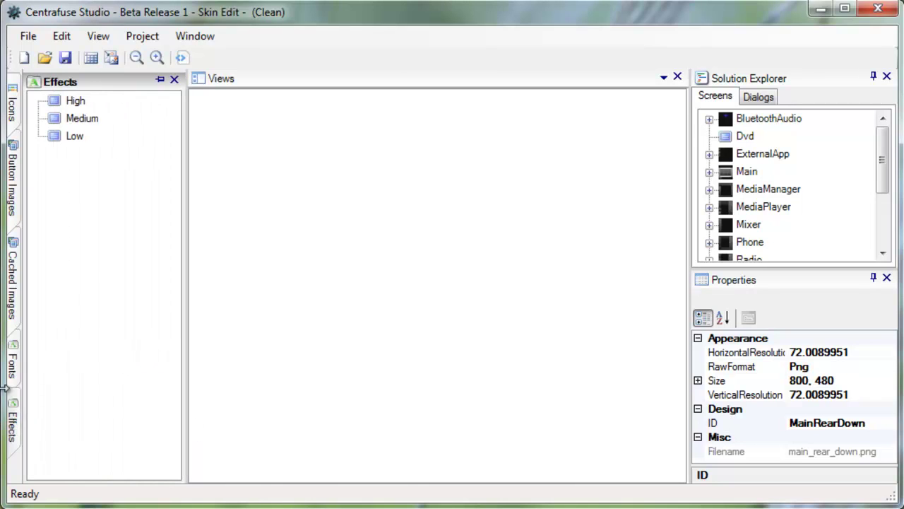
pyautogui.click(13, 366)
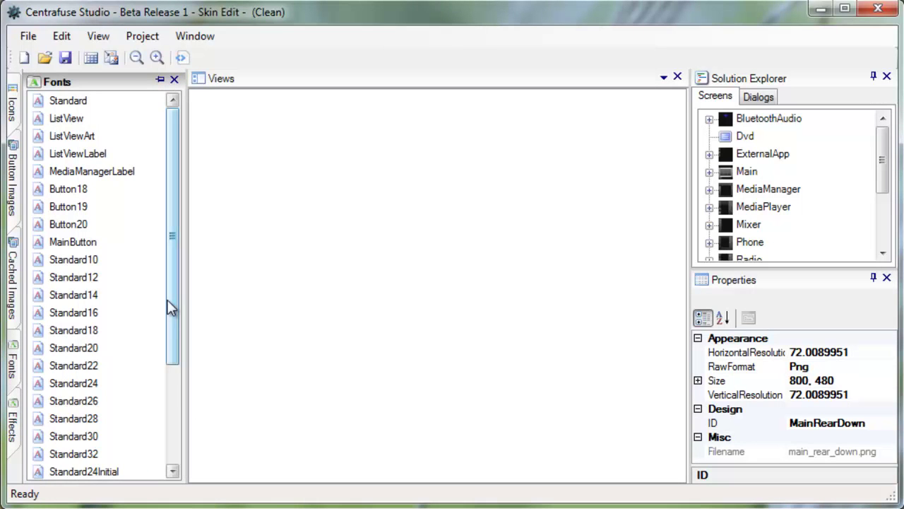
pyautogui.moveTo(170, 307)
pyautogui.mouseDown()
pyautogui.moveTo(179, 418)
pyautogui.moveTo(180, 319)
pyautogui.mouseUp()
pyautogui.scroll(1, 131, 323)
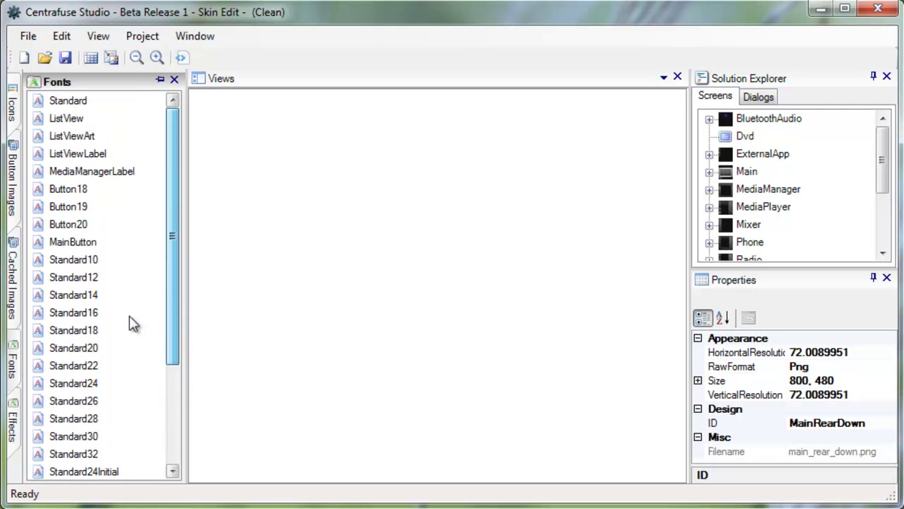
pyautogui.click(14, 290)
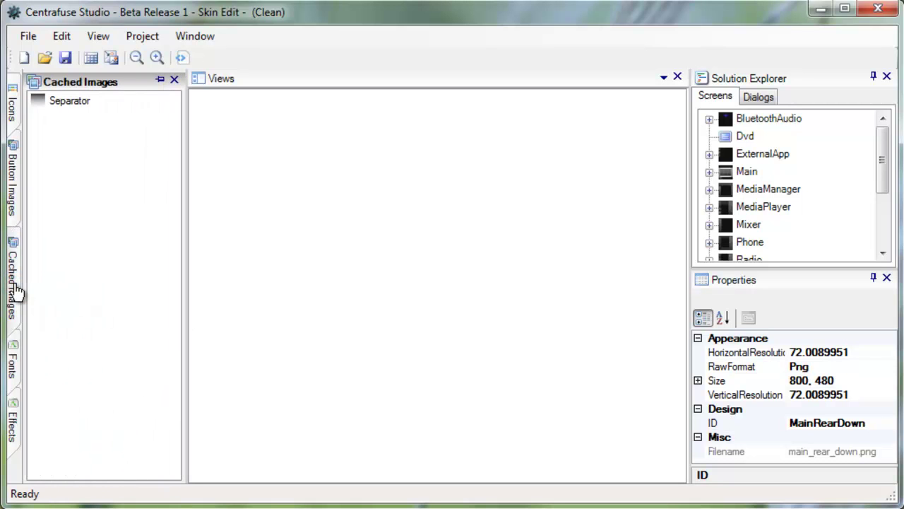
pyautogui.click(14, 203)
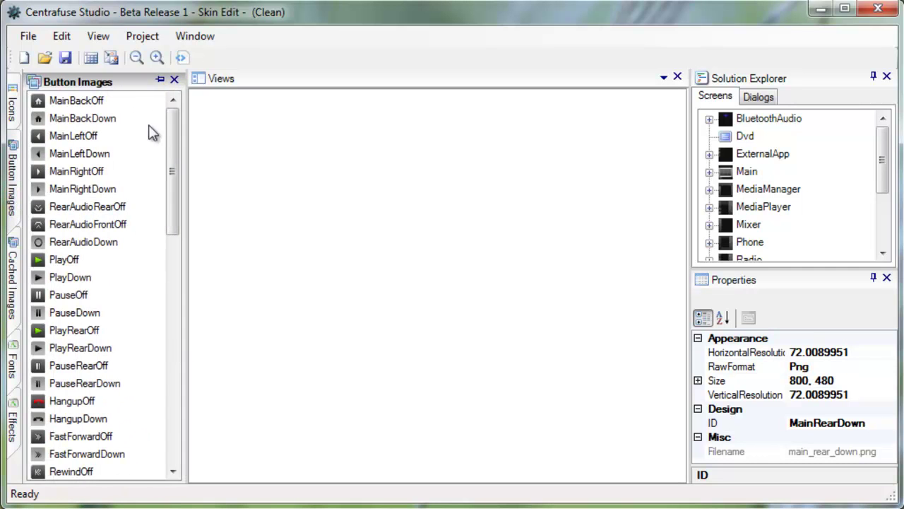
pyautogui.moveTo(171, 138)
pyautogui.mouseDown()
pyautogui.moveTo(165, 398)
pyautogui.moveTo(151, 226)
pyautogui.moveTo(167, 134)
pyautogui.mouseUp()
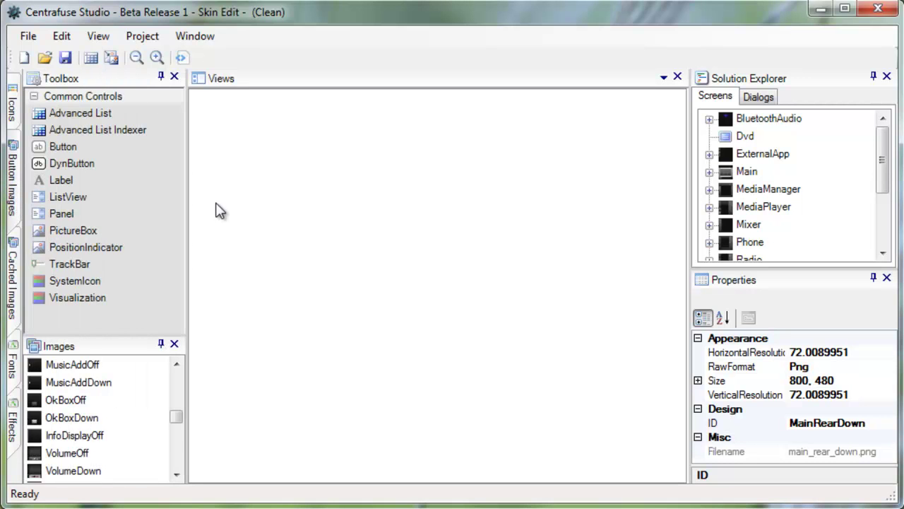
# Step: Open the Main screen in the design view and look through its list of controls
pyautogui.click(730, 74)
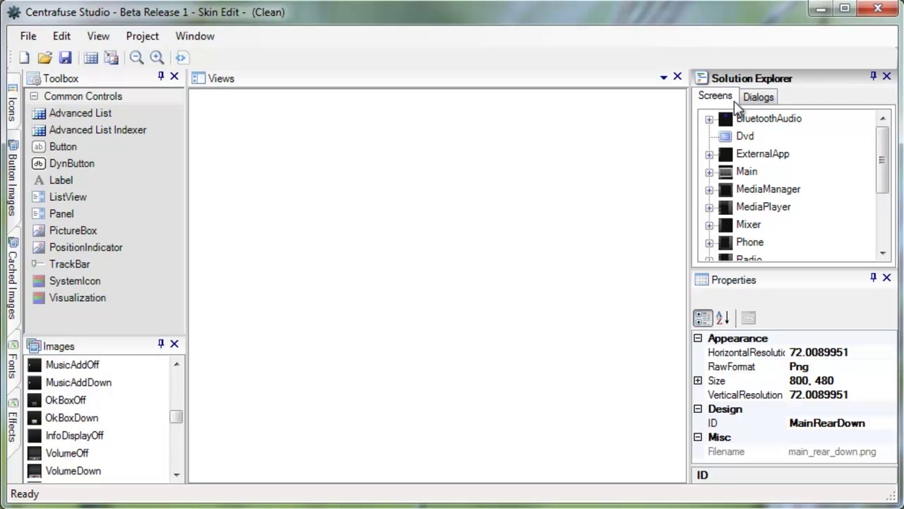
pyautogui.doubleClick(747, 174)
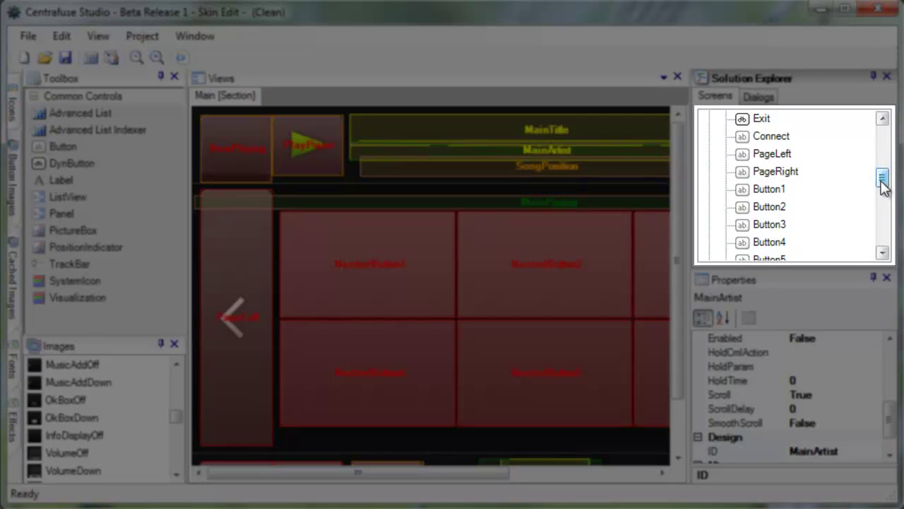
pyautogui.moveTo(883, 181); pyautogui.dragTo(883, 141)
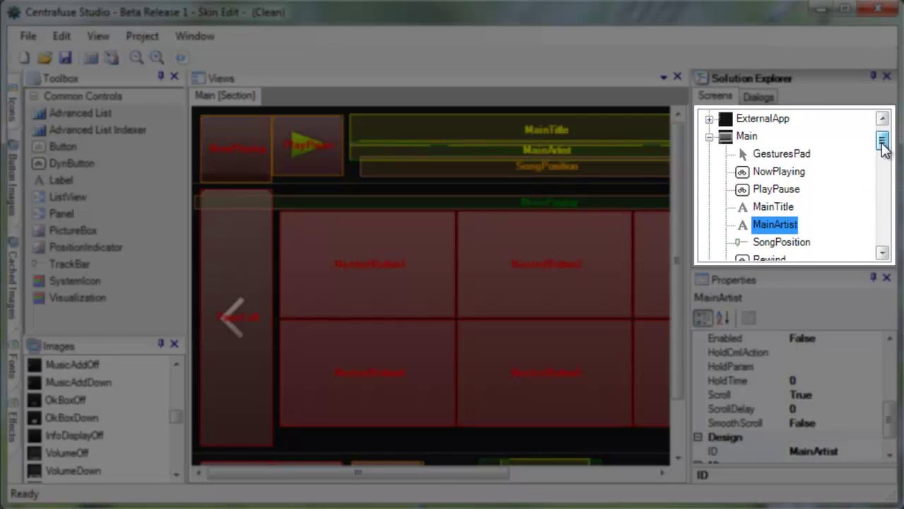
# Step: Select GesturesPad, NowPlaying, PlayPause, MainTitle and MainArtist in turn to locate each control on the Main screen
pyautogui.click(766, 154)
pyautogui.click(773, 172)
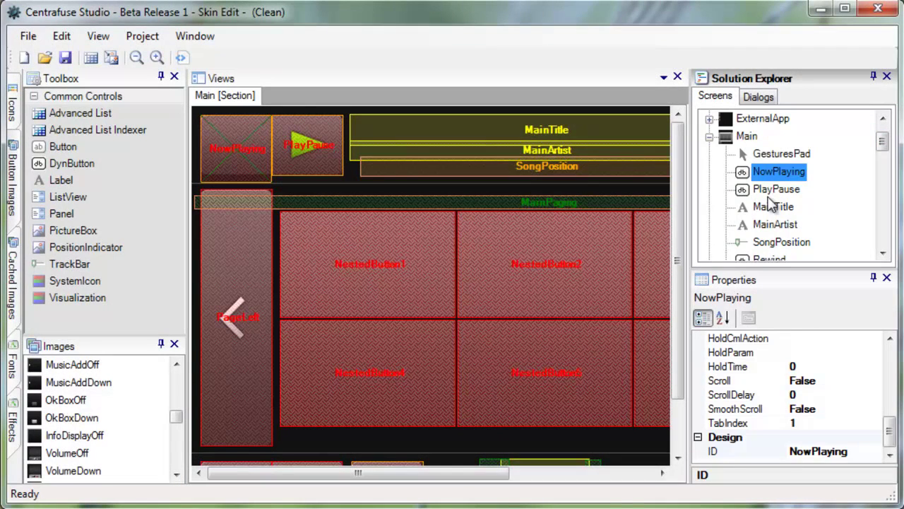
pyautogui.click(776, 189)
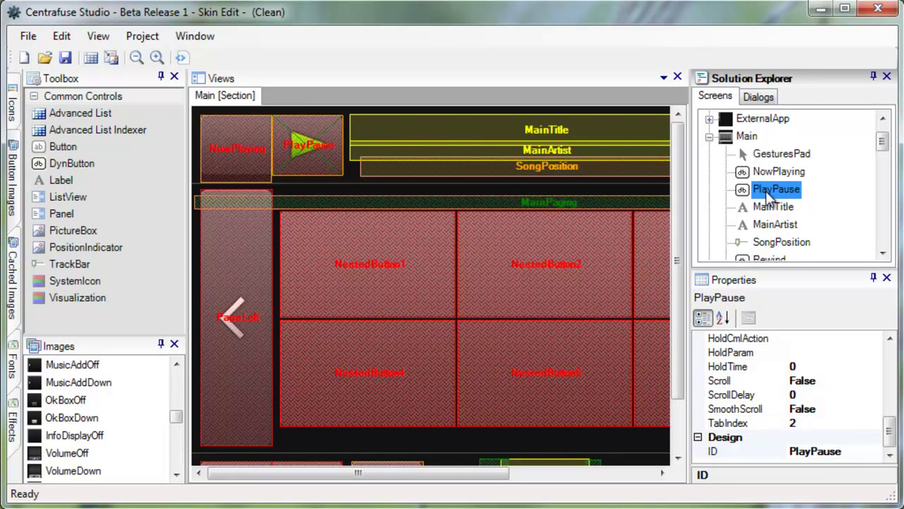
pyautogui.moveTo(309, 149)
pyautogui.mouseDown()
pyautogui.moveTo(344, 149)
pyautogui.moveTo(312, 148)
pyautogui.mouseUp()
pyautogui.hotkey('ctrl', 's')
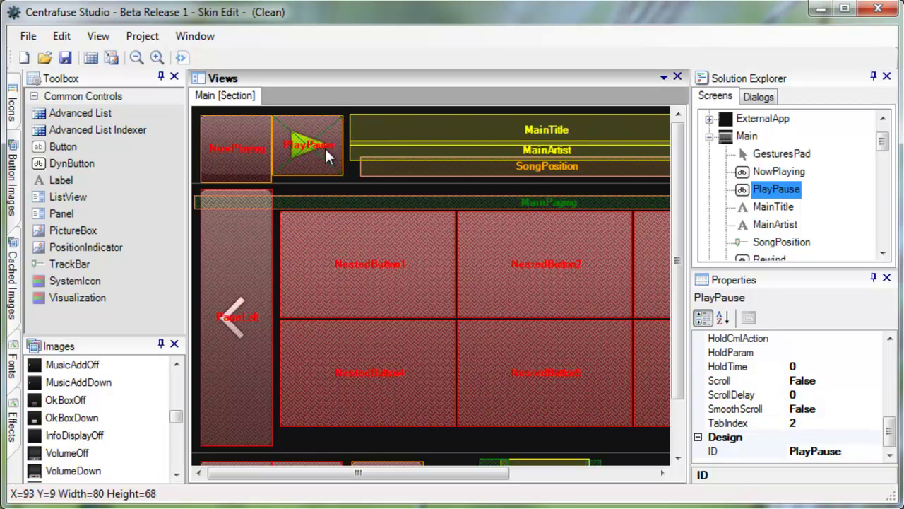
pyautogui.click(761, 206)
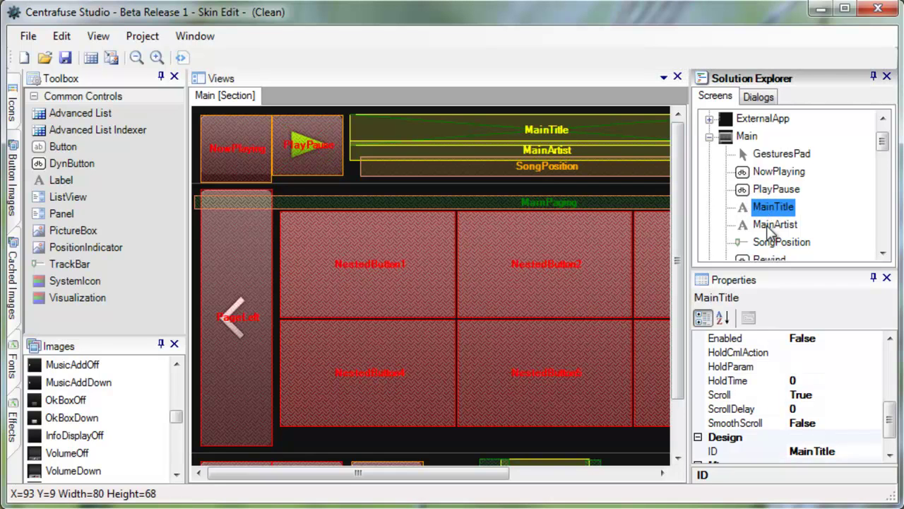
pyautogui.press('Down')
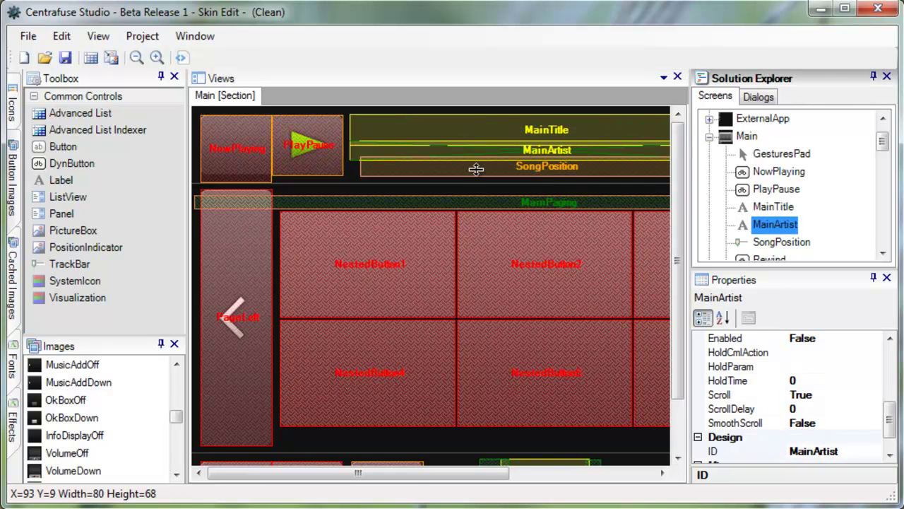
# Step: Move the PlayPause button on the Main screen slightly from its original position
pyautogui.click(292, 144)
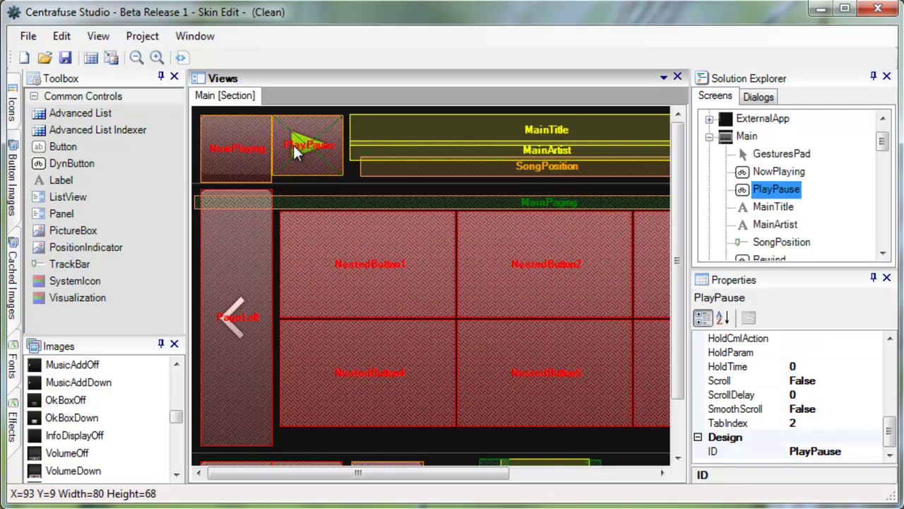
pyautogui.scroll(1, 294, 145)
pyautogui.scroll(1, 368, 211)
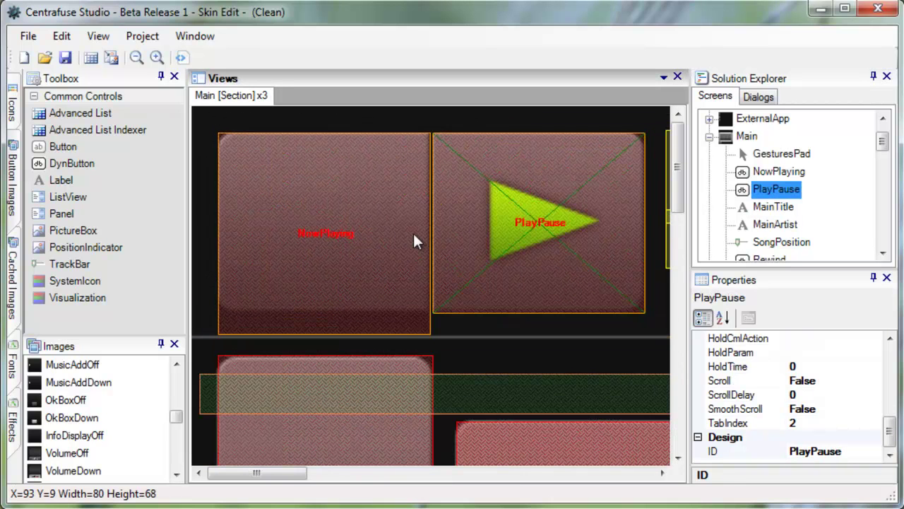
pyautogui.moveTo(525, 233); pyautogui.dragTo(531, 236)
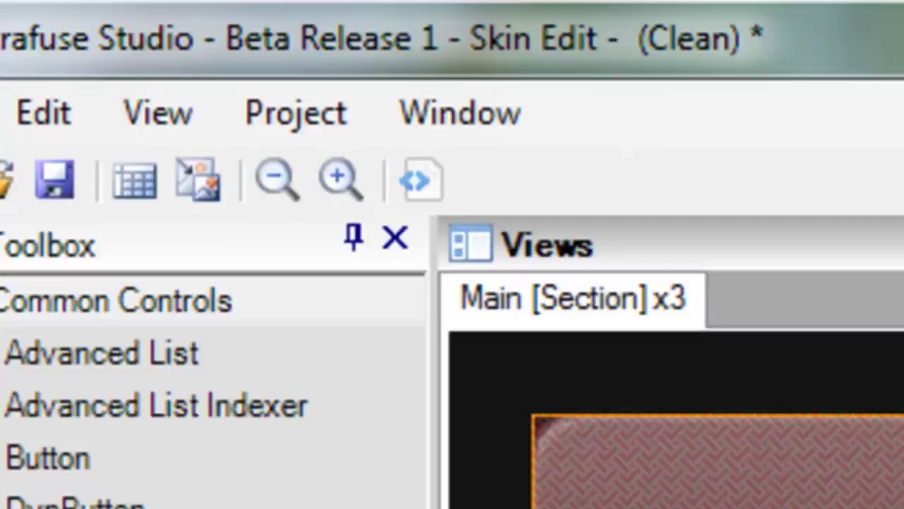
# Step: Save the changes made to the Clean skin
pyautogui.hotkey('ctrl', 's')
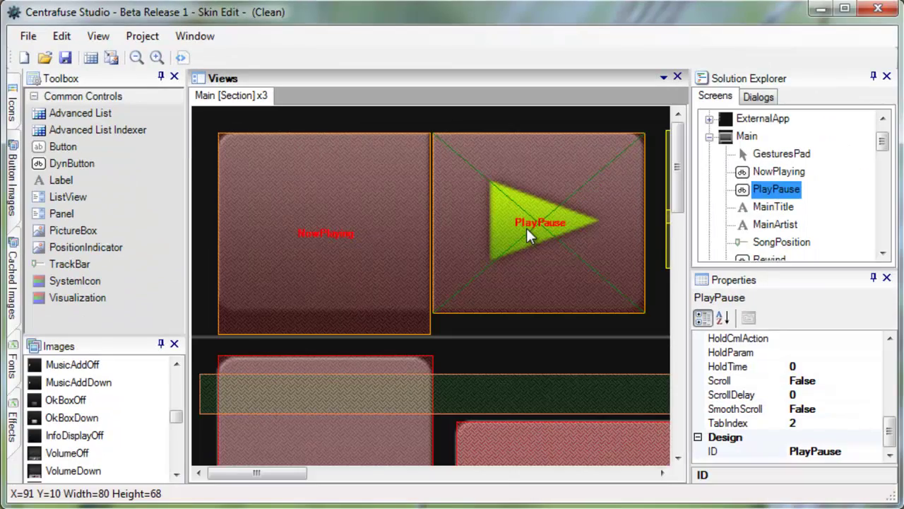
pyautogui.scroll(-2, 526, 228)
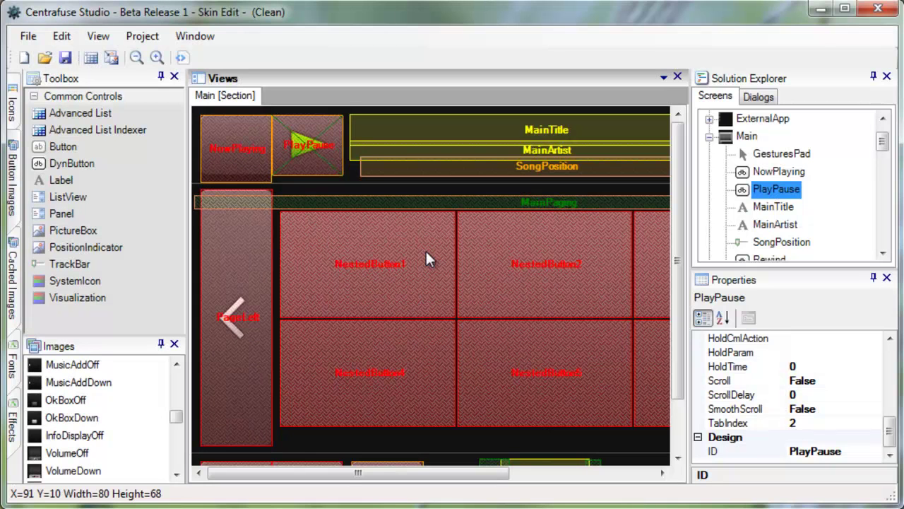
# Step: Preview the Main screen's pressed states on NestedButton1, NestedButton2, NestedButton4, PageLeft and NowPlaying, leaving the preview at the end
pyautogui.click(426, 253)
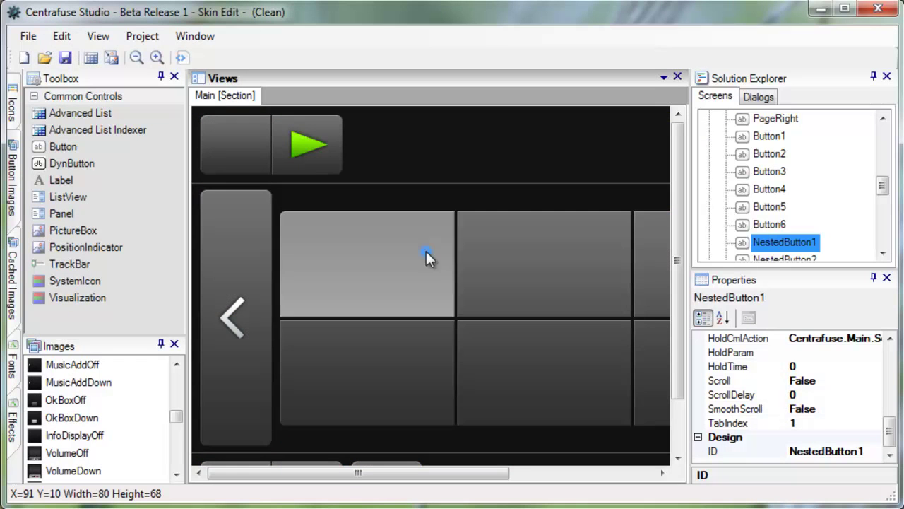
pyautogui.click(532, 283)
pyautogui.click(399, 287)
pyautogui.click(354, 393)
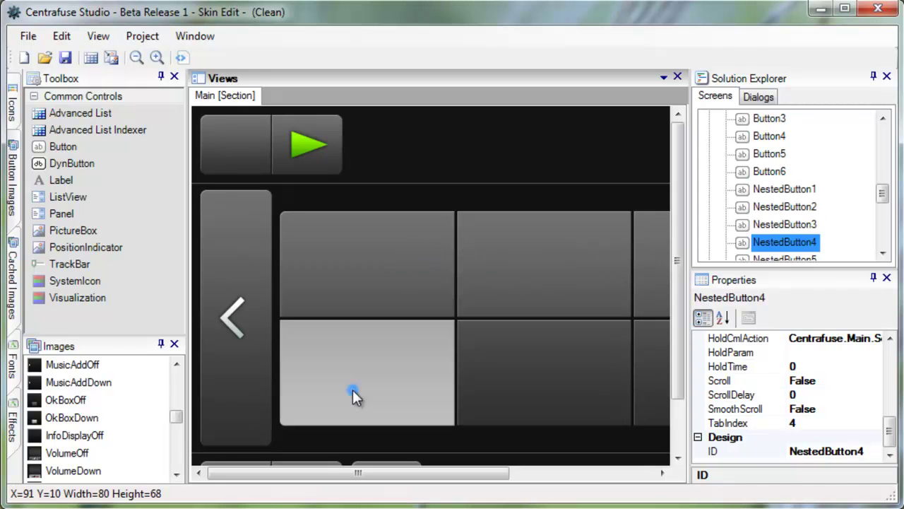
pyautogui.click(233, 311)
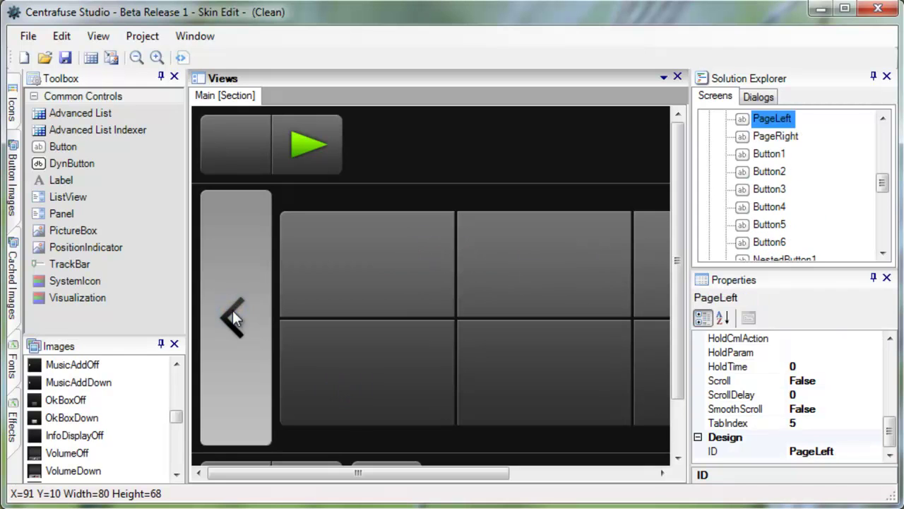
pyautogui.click(237, 131)
pyautogui.click(238, 131)
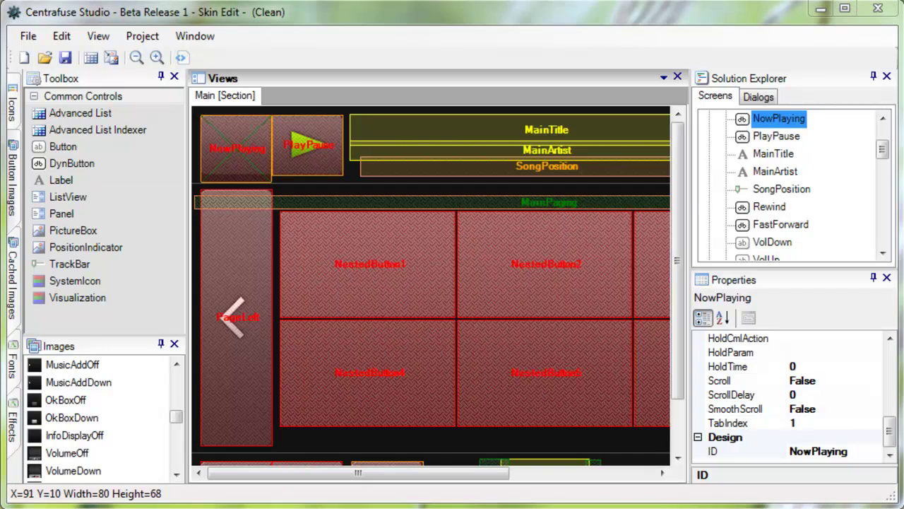
# Step: Collapse the Main screen's control list and open the MediaPlayer screen in the design view
pyautogui.click(513, 279)
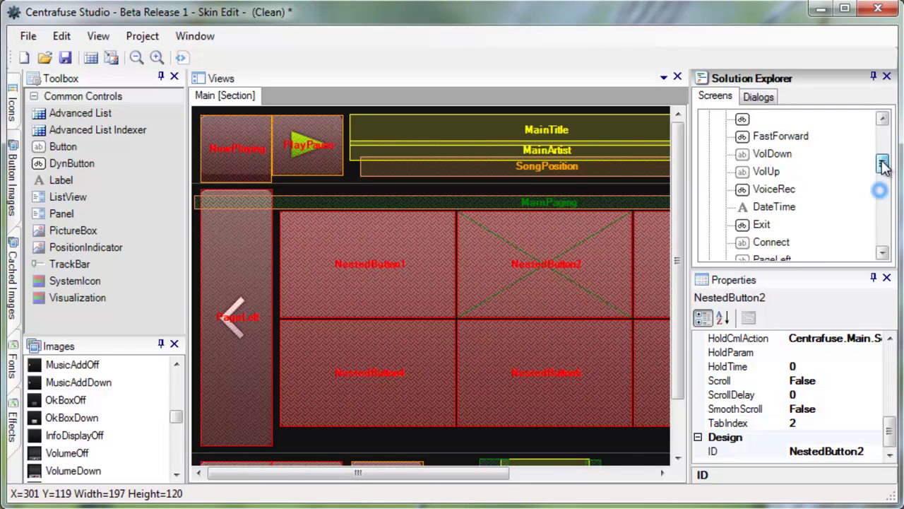
pyautogui.moveTo(884, 164); pyautogui.dragTo(882, 122)
pyautogui.click(708, 171)
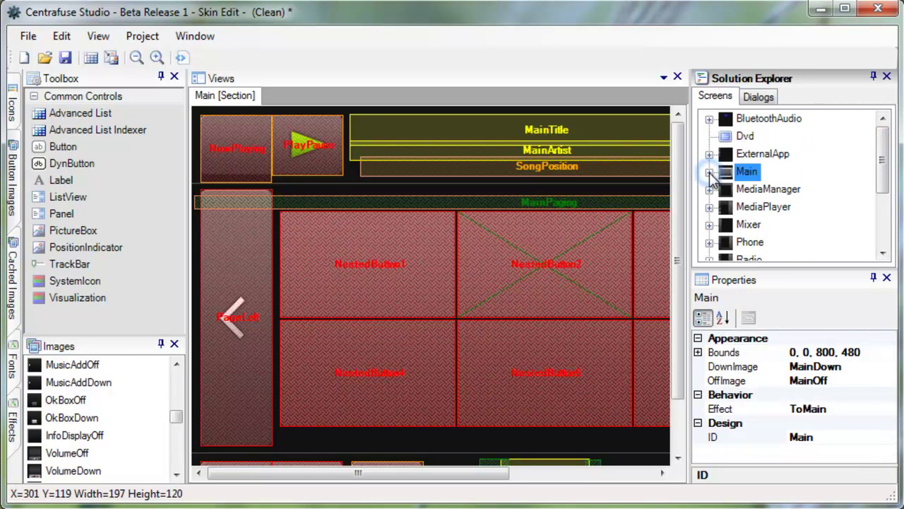
pyautogui.doubleClick(745, 206)
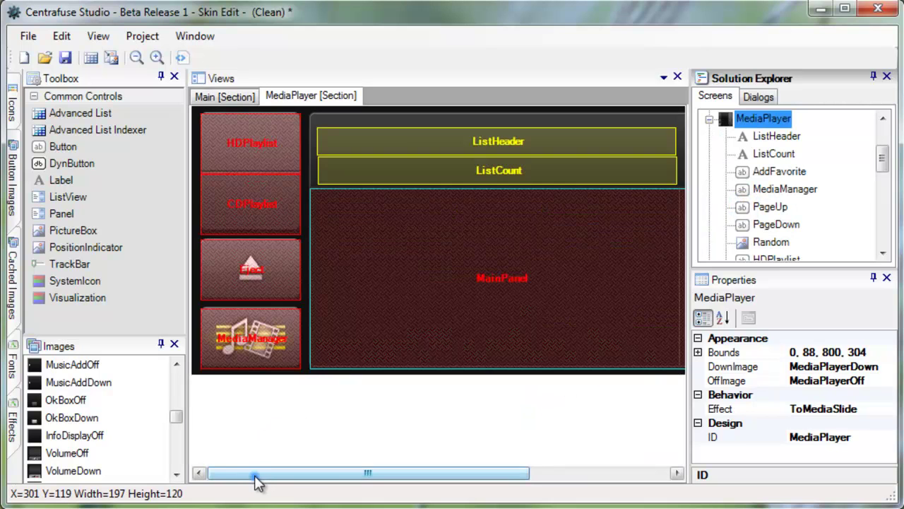
pyautogui.moveTo(257, 480)
pyautogui.mouseDown()
pyautogui.moveTo(364, 481)
pyautogui.moveTo(250, 478)
pyautogui.moveTo(313, 478)
pyautogui.moveTo(273, 474)
pyautogui.mouseUp()
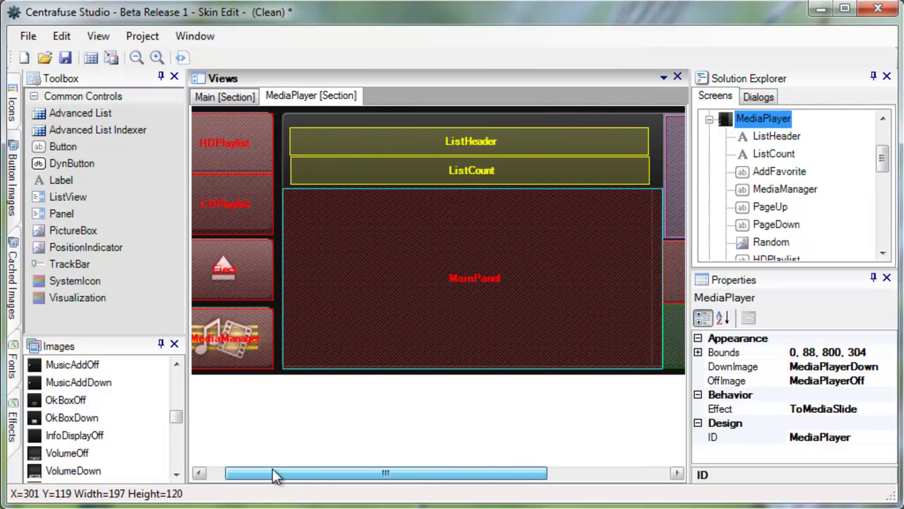
# Step: Select MainPanel on the MediaPlayer screen, expand it down to its Default row template, and show that template's layout
pyautogui.click(316, 286)
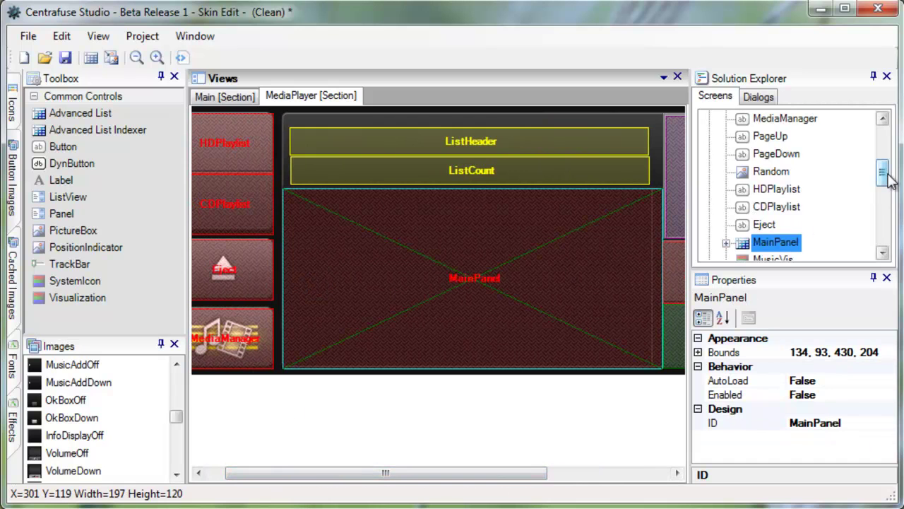
pyautogui.moveTo(881, 172); pyautogui.dragTo(882, 193)
pyautogui.click(725, 137)
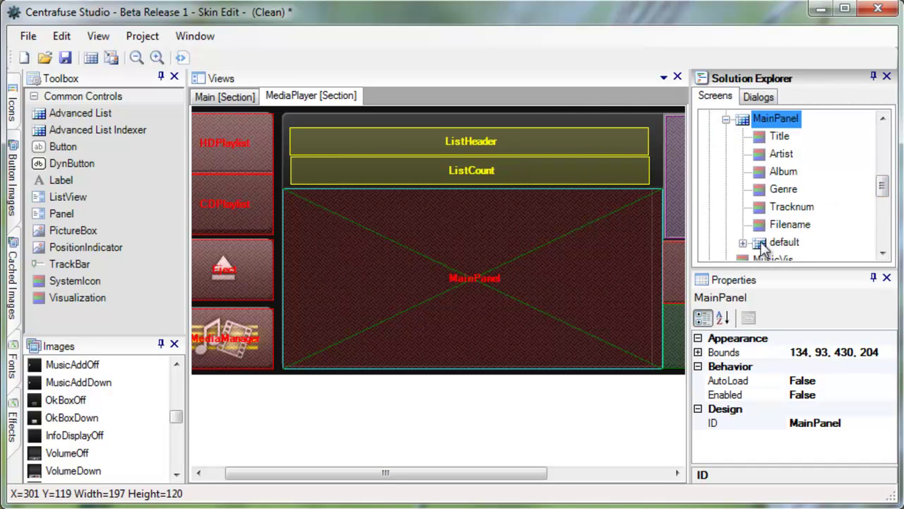
pyautogui.click(743, 242)
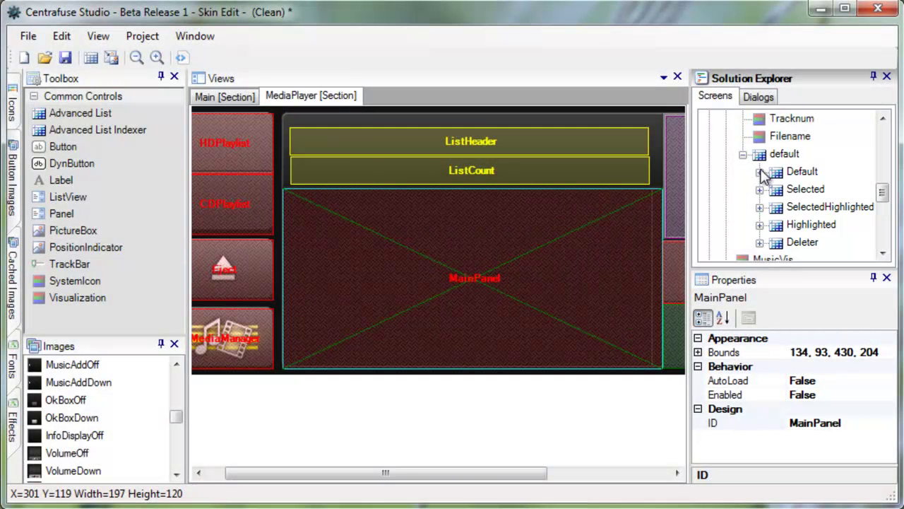
pyautogui.click(760, 174)
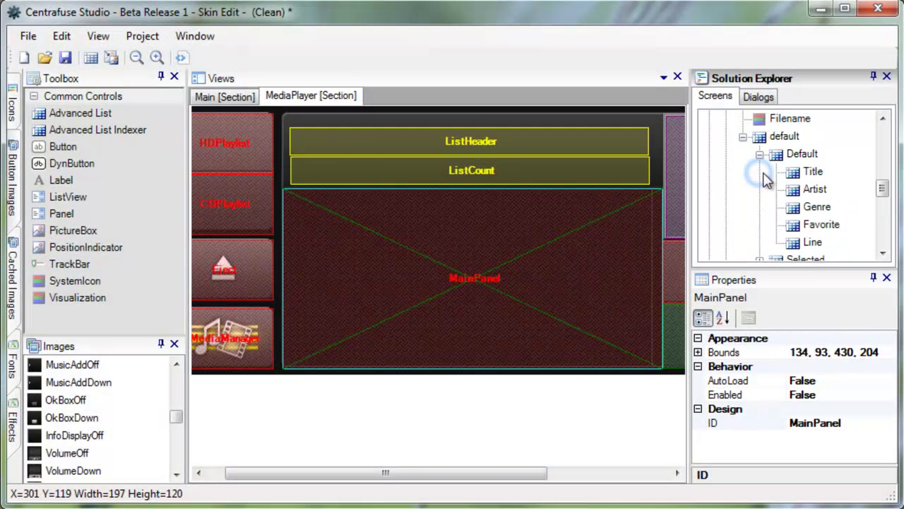
pyautogui.click(799, 156)
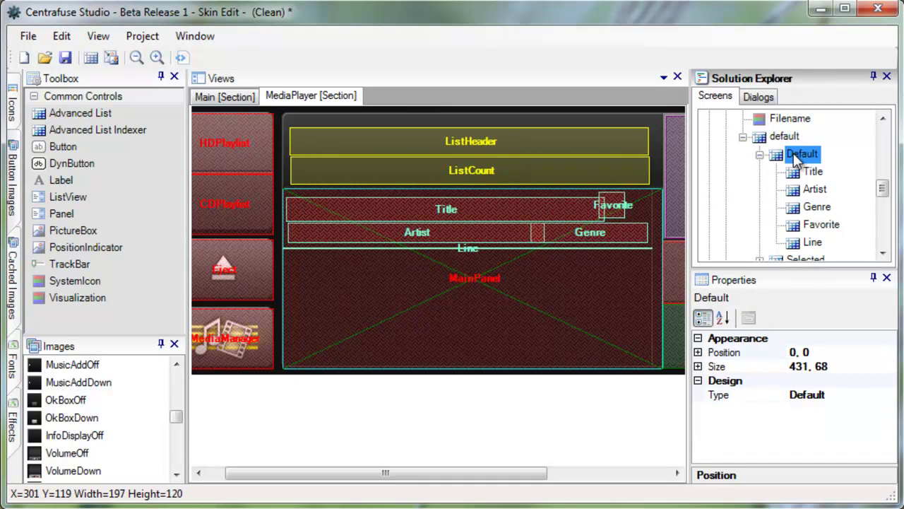
pyautogui.click(760, 156)
pyautogui.click(760, 156)
# Step: Select Title, Artist, Genre, Favorite and Line in turn to locate each element in MainPanel's Default template
pyautogui.click(813, 173)
pyautogui.click(815, 189)
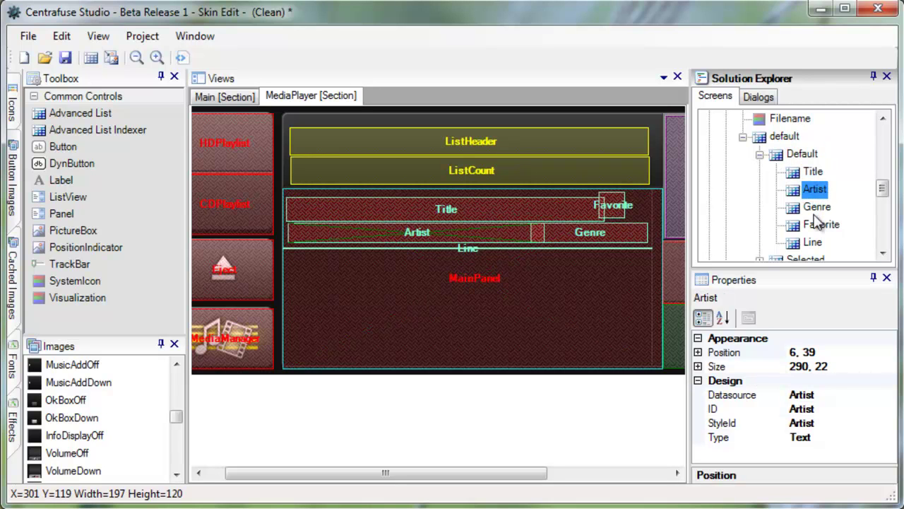
pyautogui.click(816, 207)
pyautogui.click(819, 224)
pyautogui.click(816, 244)
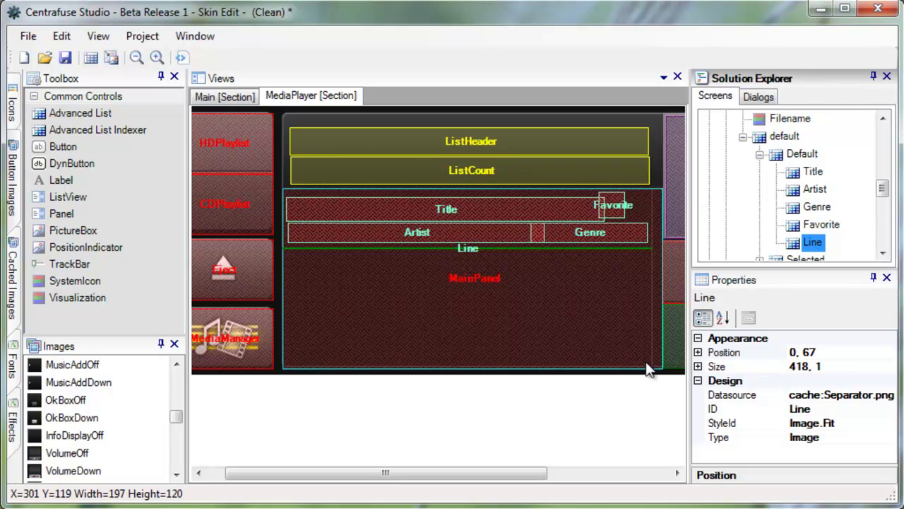
# Step: Close the MediaPlayer view and select the VoiceRec button on the Main screen
pyautogui.click(743, 137)
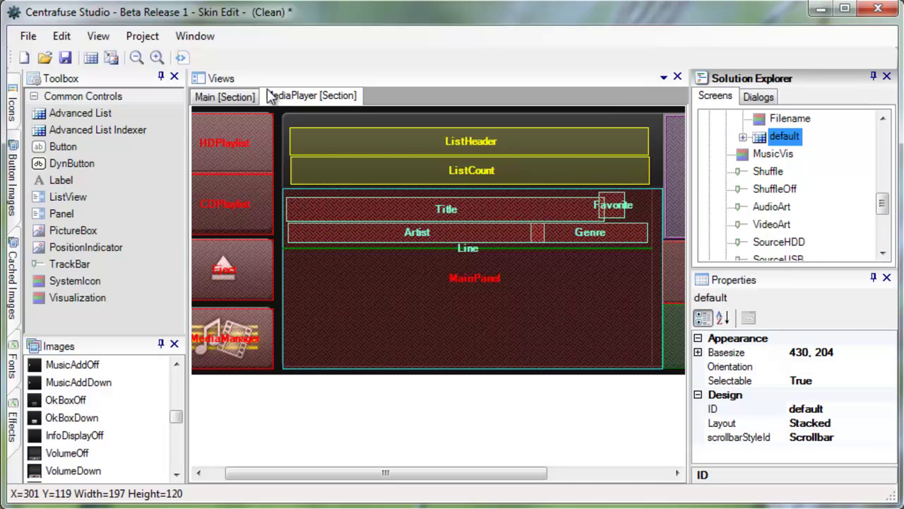
pyautogui.click(677, 77)
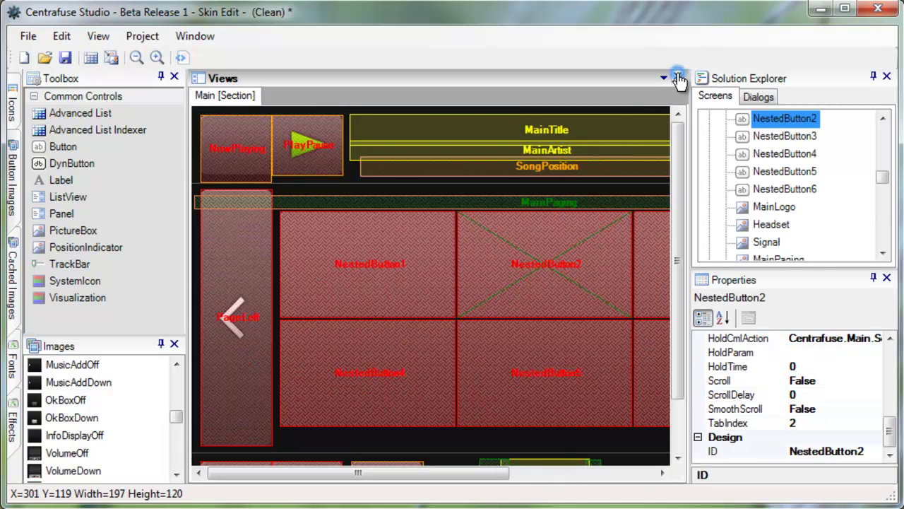
pyautogui.moveTo(674, 189); pyautogui.dragTo(674, 240)
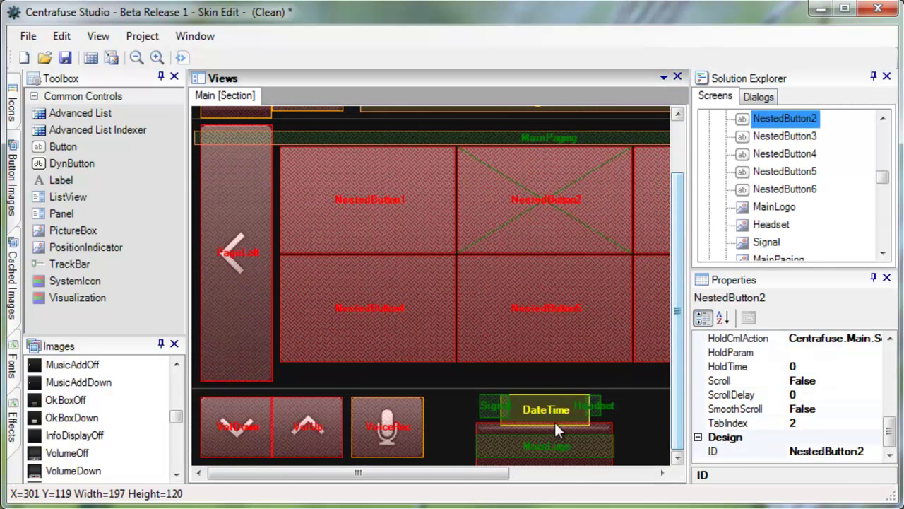
pyautogui.click(410, 436)
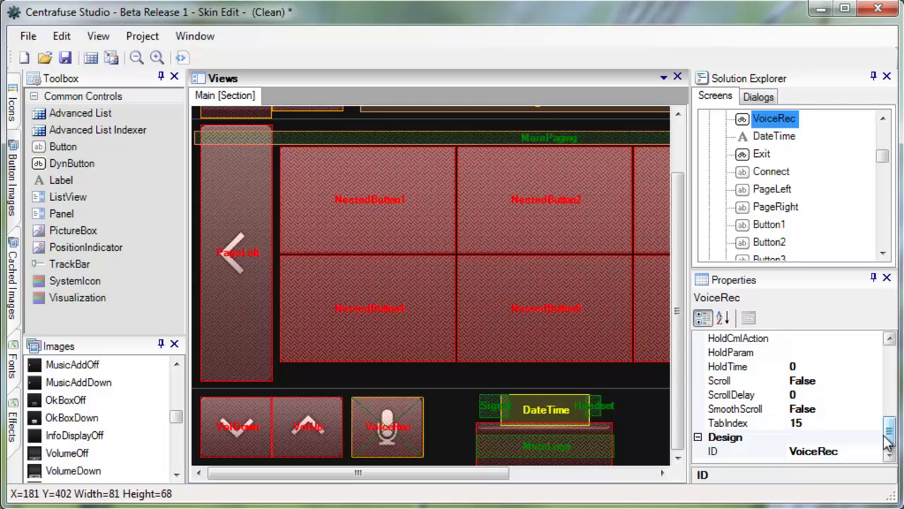
# Step: Inspect VoiceRec's individual Bounds values and the list of images available for its DownImage property
pyautogui.moveTo(888, 424); pyautogui.dragTo(885, 364)
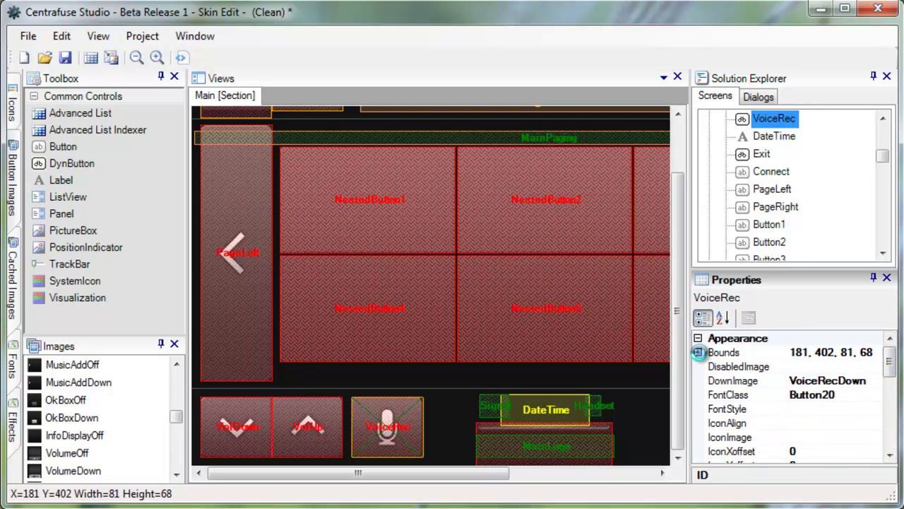
pyautogui.click(698, 352)
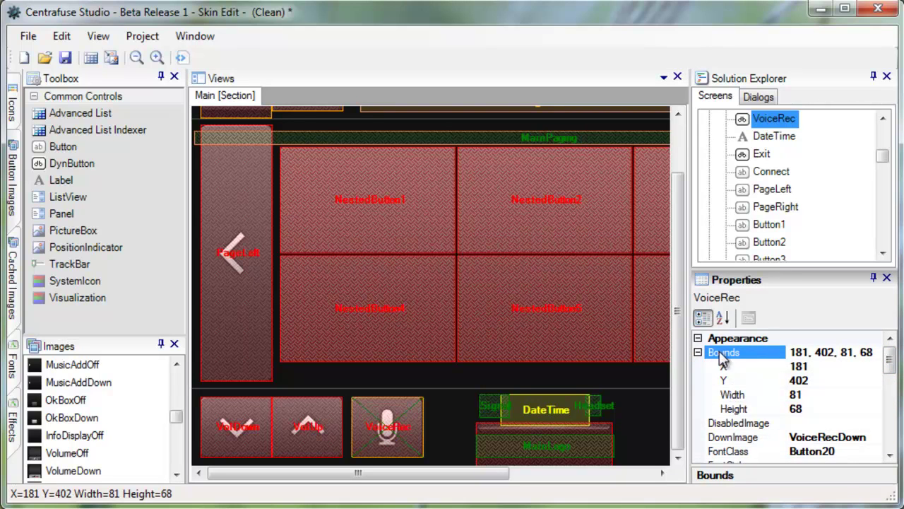
pyautogui.click(698, 352)
pyautogui.click(722, 381)
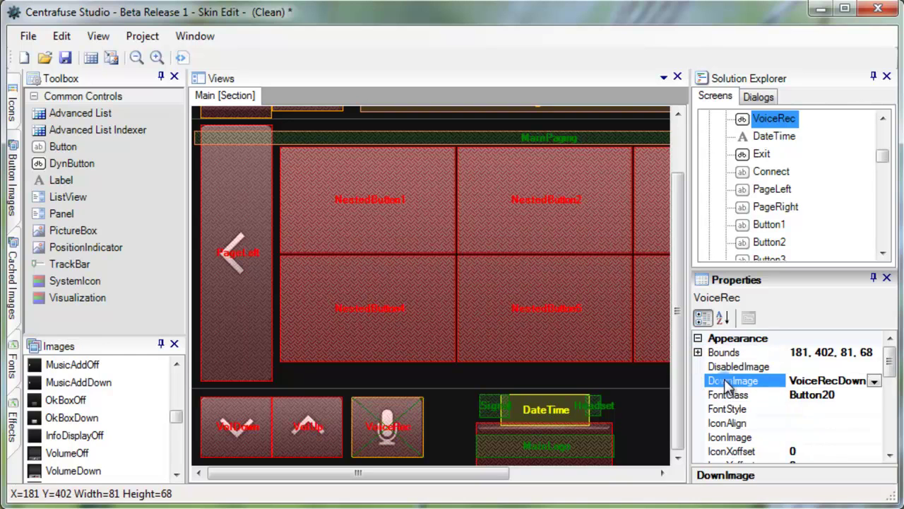
pyautogui.click(874, 381)
pyautogui.moveTo(874, 483); pyautogui.dragTo(874, 416)
pyautogui.click(876, 381)
# Step: Set the VoiceRec button's FontClass to Button19
pyautogui.scroll(-1, 890, 369)
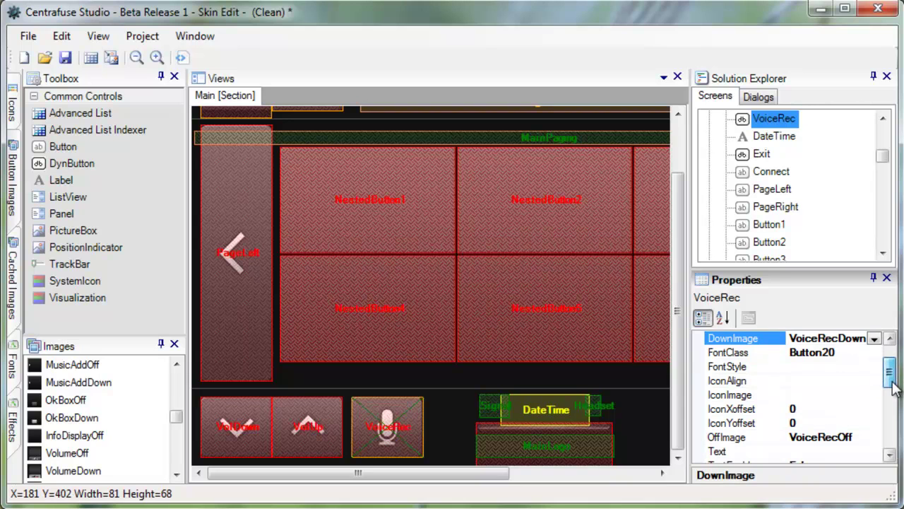
pyautogui.click(837, 353)
pyautogui.click(874, 352)
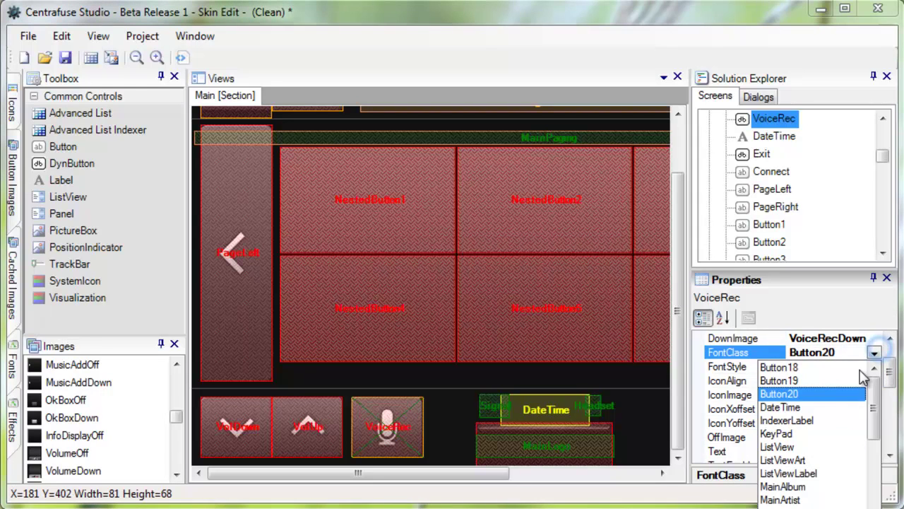
pyautogui.click(780, 380)
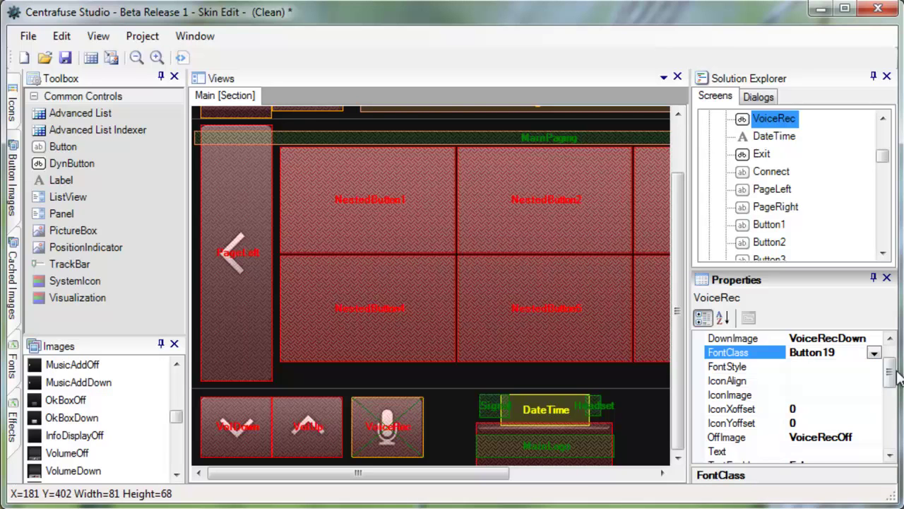
# Step: Examine the list of Centrafuse actions available for the VoiceRec button's CmlAction property
pyautogui.moveTo(888, 366); pyautogui.dragTo(890, 416)
pyautogui.click(857, 380)
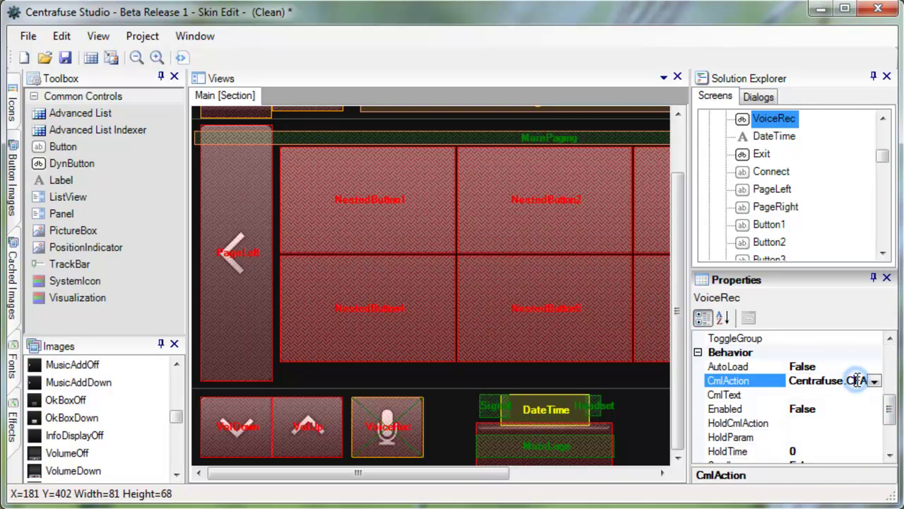
pyautogui.click(875, 382)
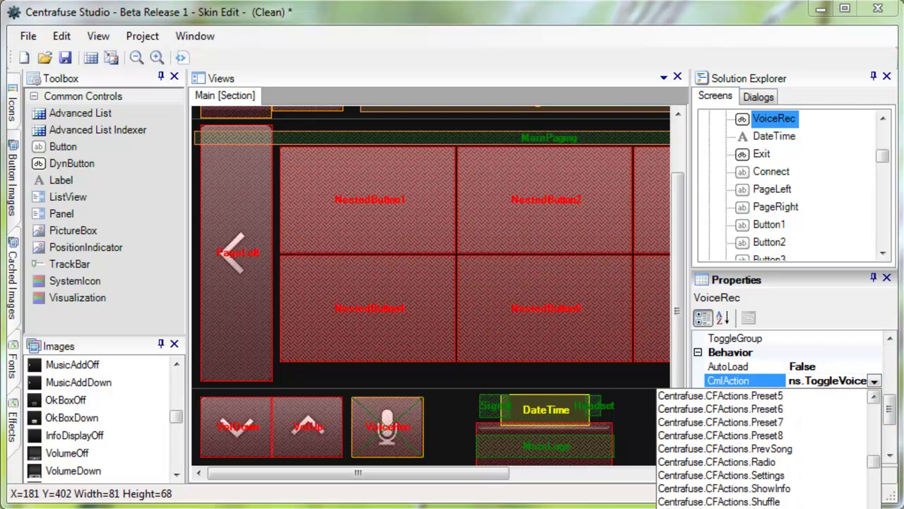
pyautogui.moveTo(664, 504); pyautogui.dragTo(668, 463)
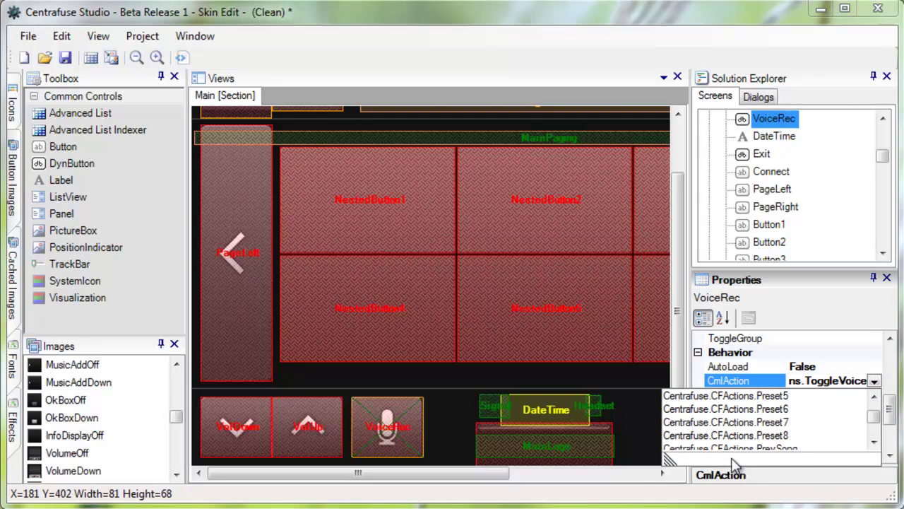
pyautogui.moveTo(874, 416); pyautogui.dragTo(875, 424)
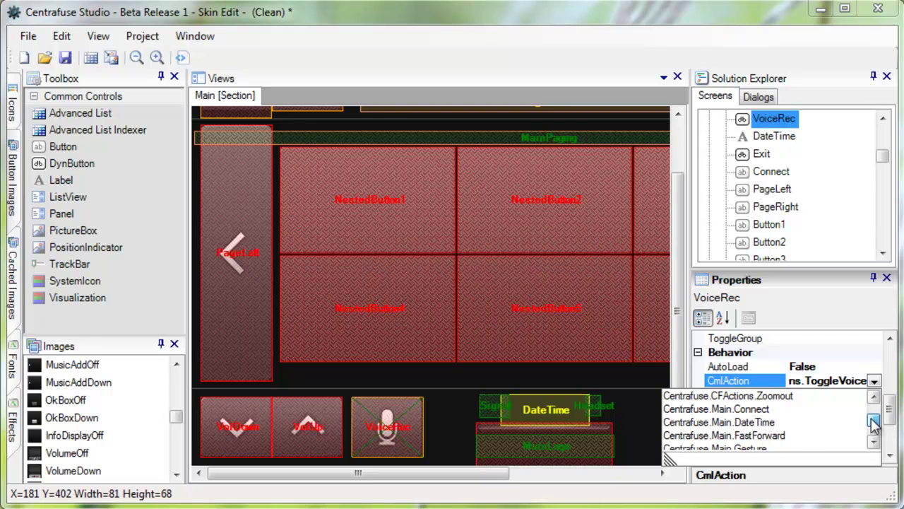
pyautogui.moveTo(874, 422); pyautogui.dragTo(875, 415)
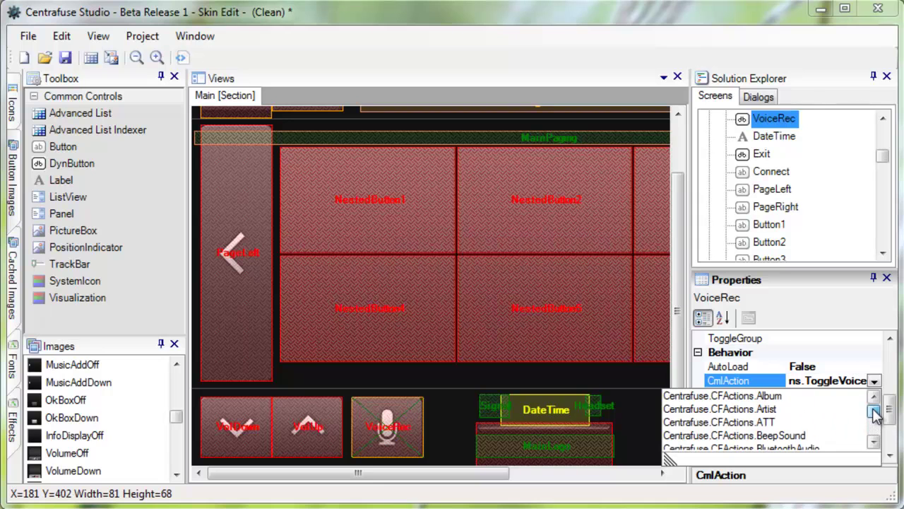
pyautogui.click(874, 441)
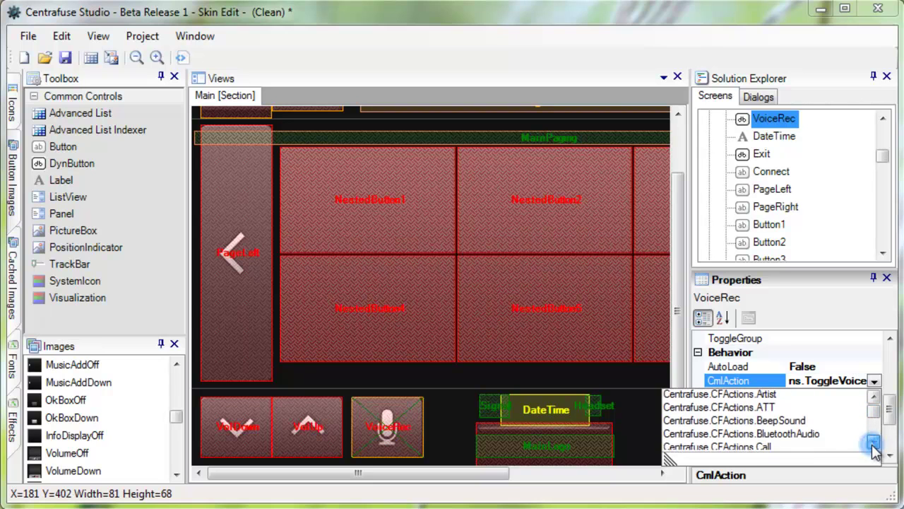
pyautogui.click(874, 443)
pyautogui.click(874, 443)
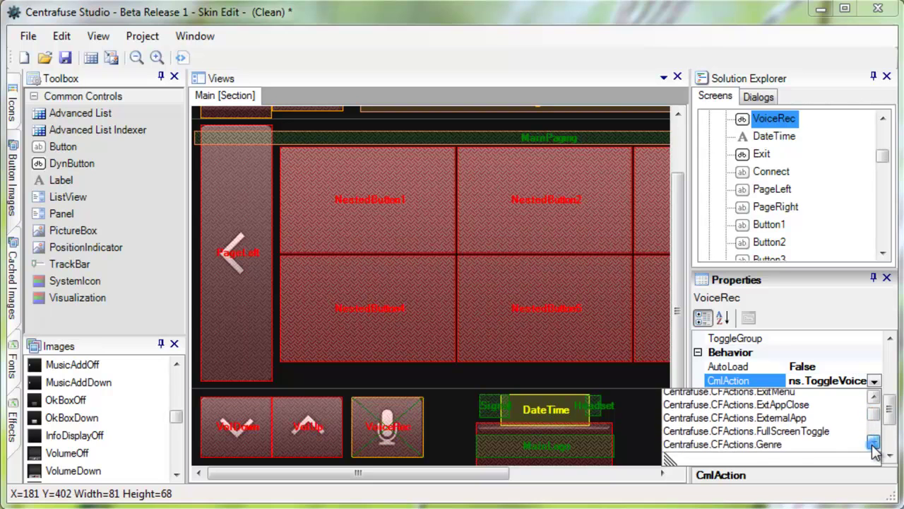
pyautogui.click(874, 443)
pyautogui.click(873, 443)
pyautogui.click(874, 442)
pyautogui.click(874, 443)
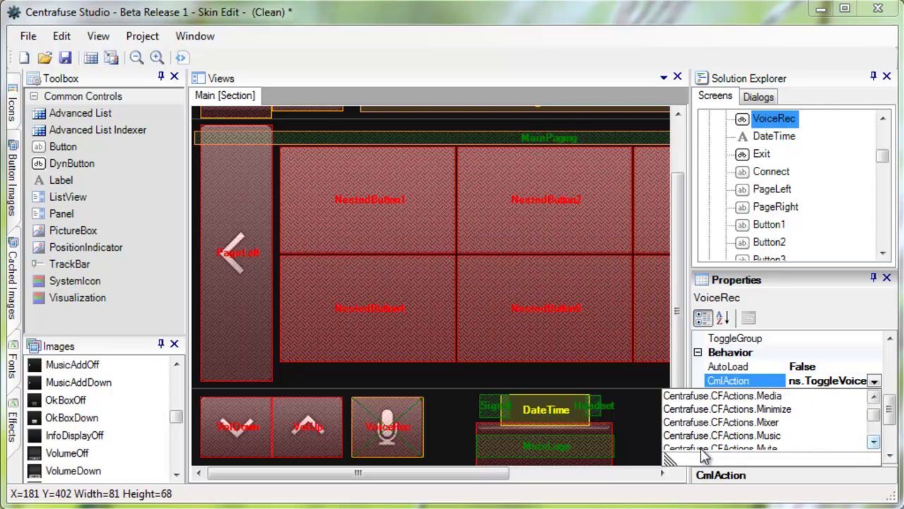
pyautogui.click(875, 382)
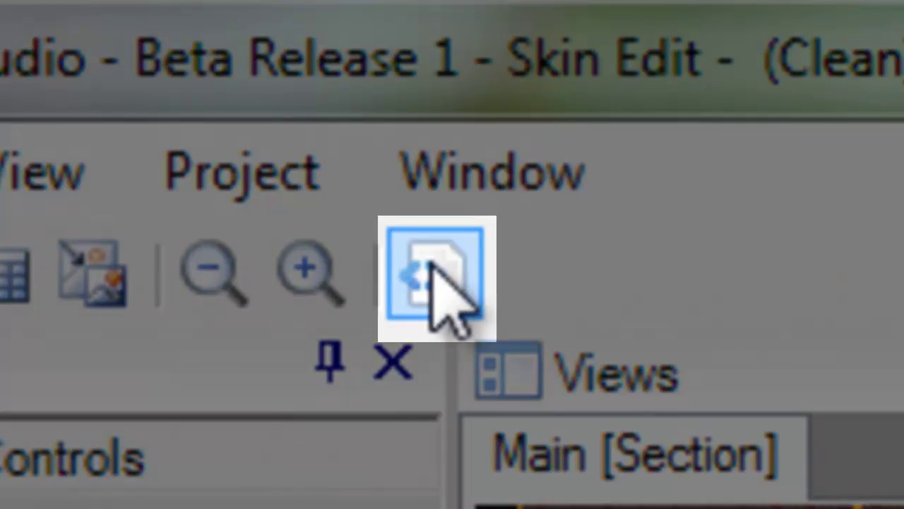
# Step: Open the skin's CML source and locate the VoiceActive dialog definition
pyautogui.click(182, 58)
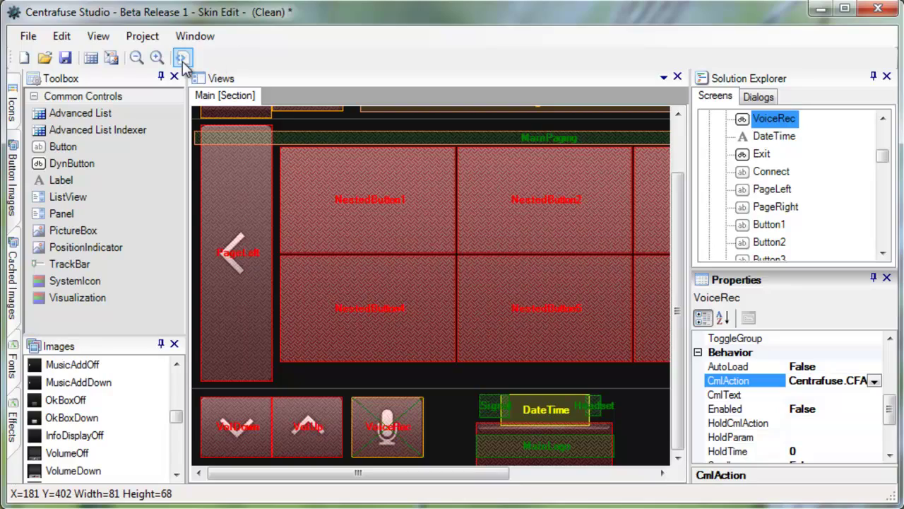
pyautogui.click(183, 59)
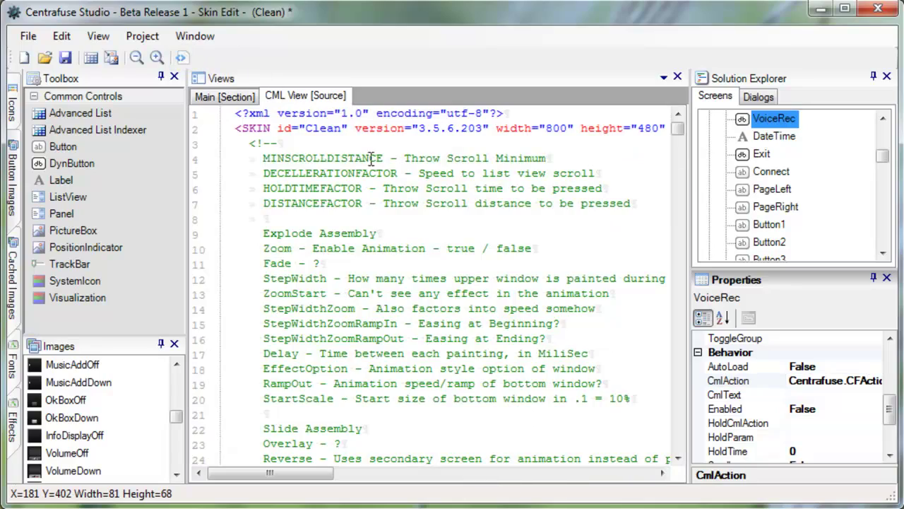
pyautogui.moveTo(678, 130); pyautogui.dragTo(683, 446)
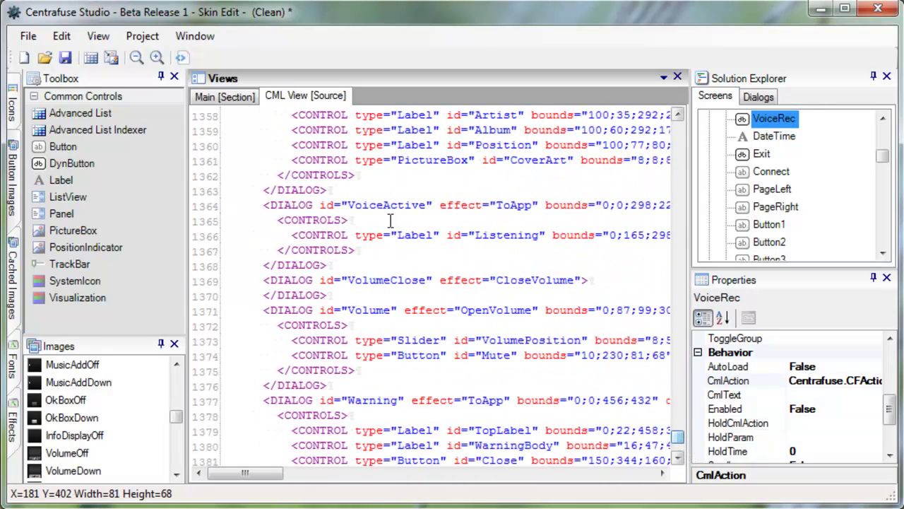
# Step: Retype the ending of the VoiceActive dialog's id in the source and close the CML view
pyautogui.moveTo(270, 205); pyautogui.dragTo(477, 205)
pyautogui.click(447, 205)
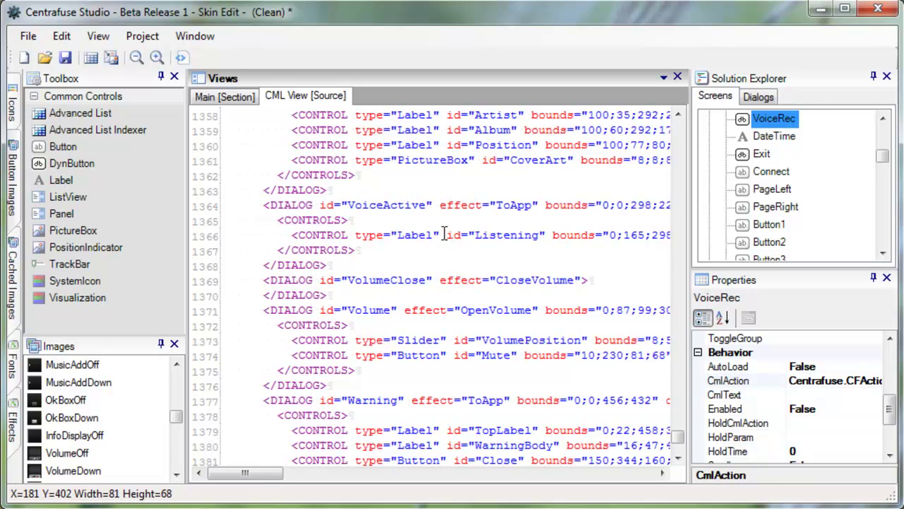
pyautogui.press('BackSpace')
pyautogui.press('BackSpace')
pyautogui.press('BackSpace')
pyautogui.write('ve"')
pyautogui.click(678, 76)
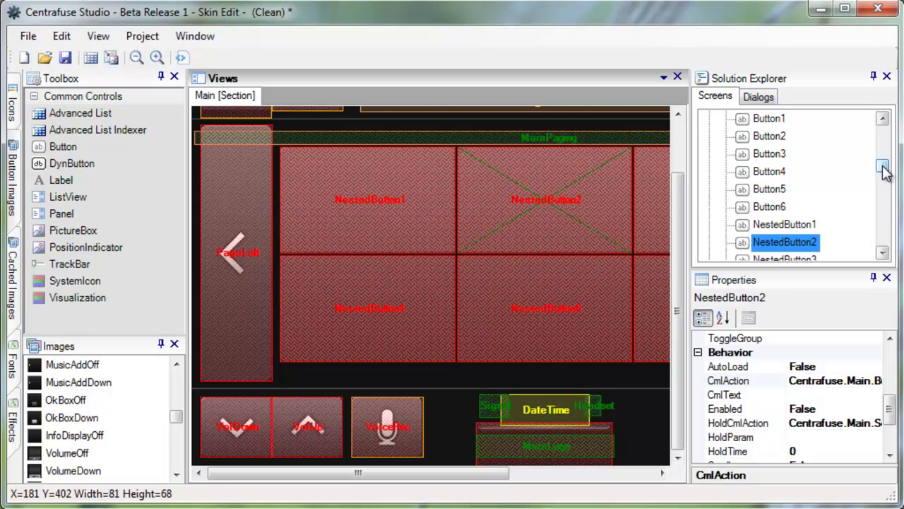
# Step: Collapse Main's controls in the list of screens and open the Phone screen
pyautogui.moveTo(883, 167); pyautogui.dragTo(886, 126)
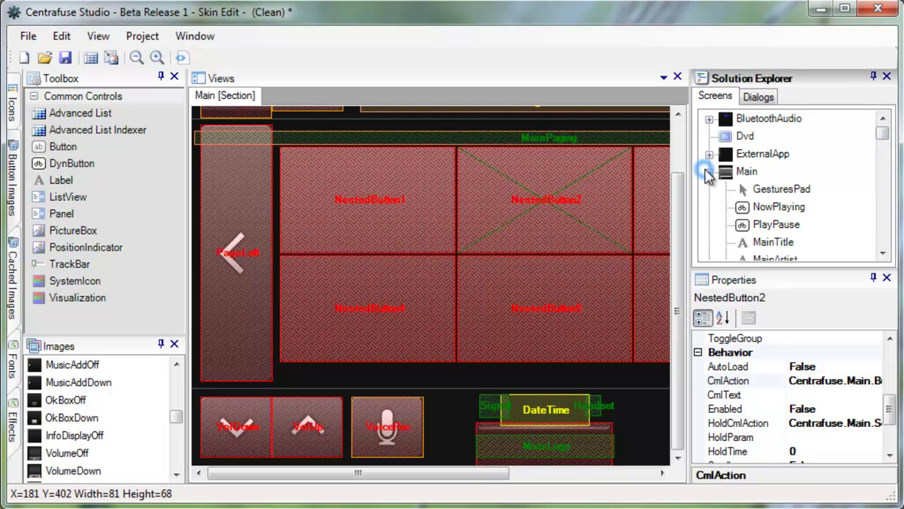
pyautogui.click(709, 171)
pyautogui.click(709, 206)
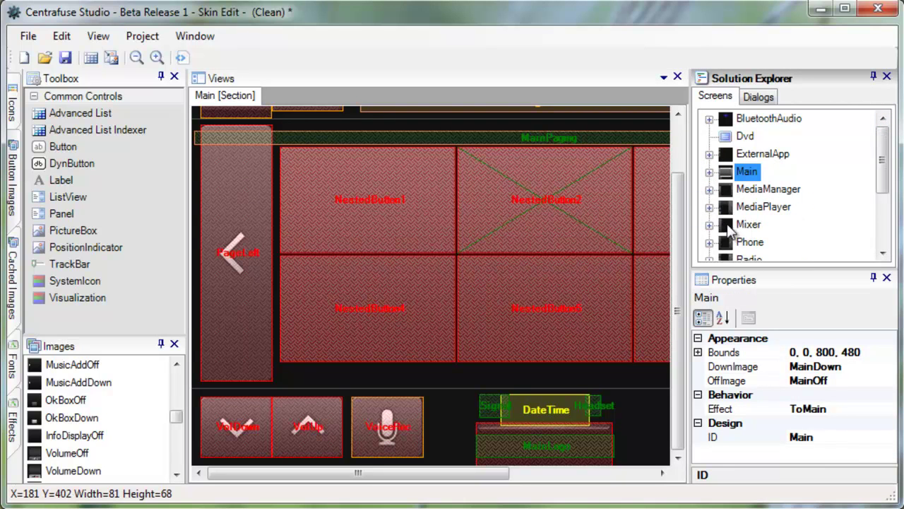
pyautogui.doubleClick(750, 242)
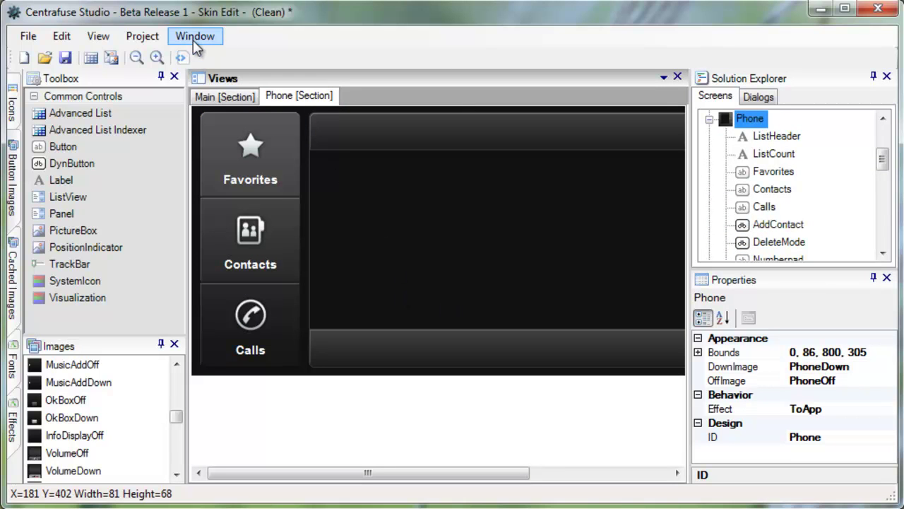
# Step: Switch the project language to Spanish and select the Favorites button on the Phone screen
pyautogui.click(154, 39)
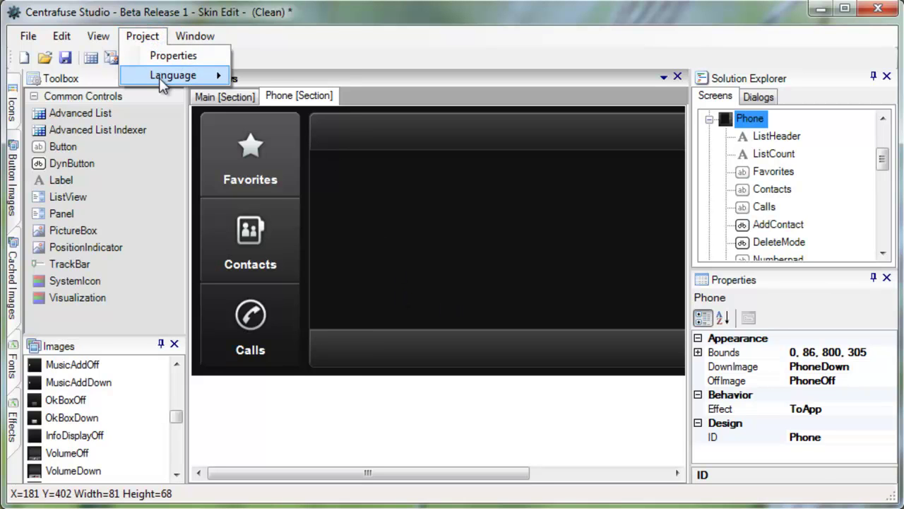
pyautogui.moveTo(159, 77)
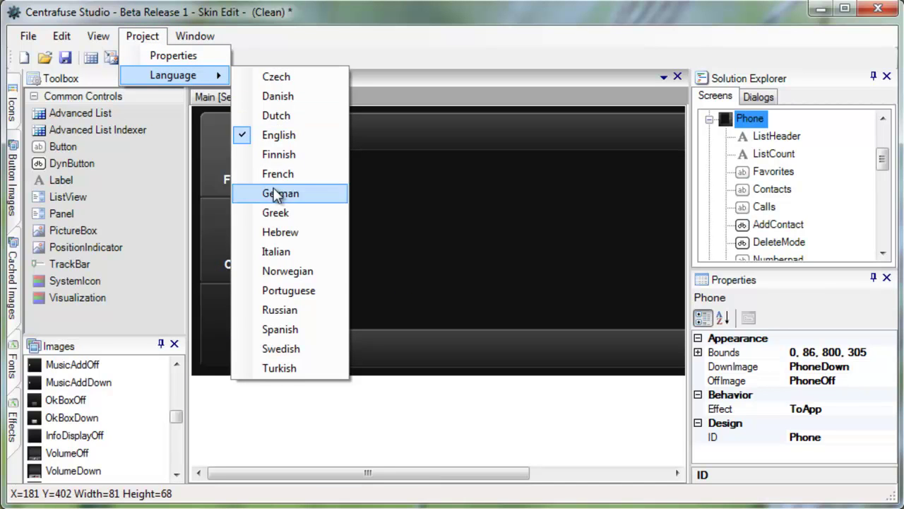
pyautogui.click(283, 329)
pyautogui.click(298, 152)
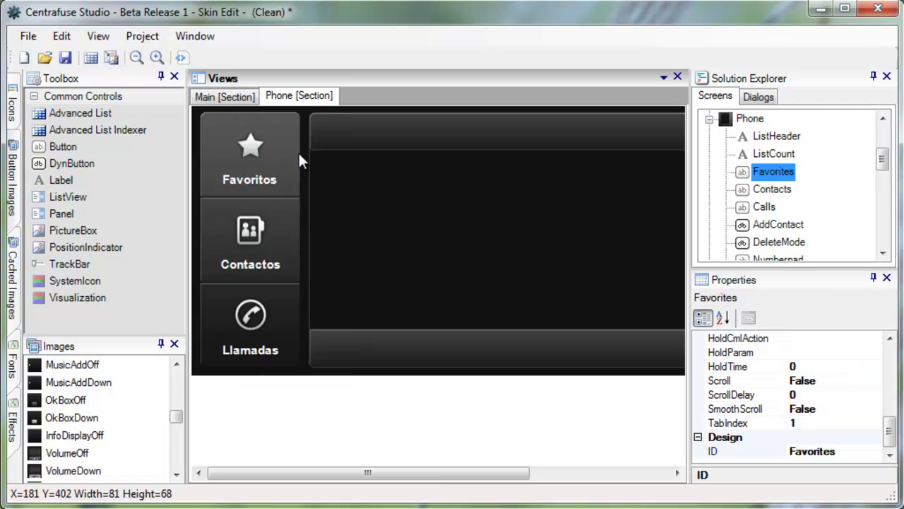
# Step: Set the project language back to English
pyautogui.click(149, 36)
pyautogui.moveTo(165, 75)
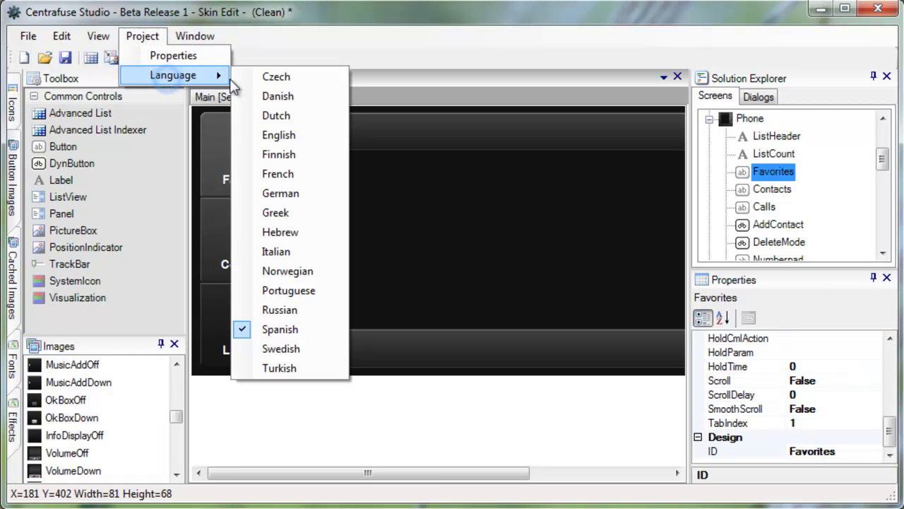
pyautogui.click(298, 136)
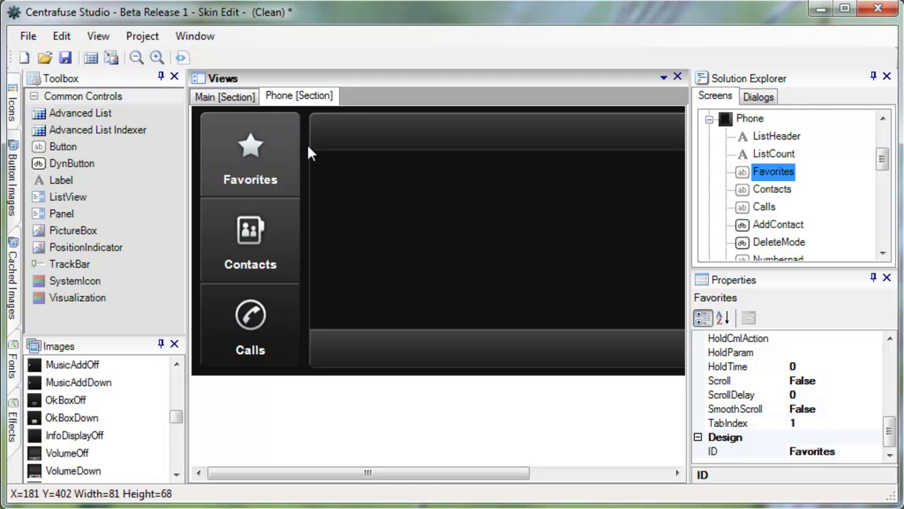
# Step: Collapse the Phone and Main control lists, select both screens together and create an image overlay of them
pyautogui.click(219, 99)
pyautogui.click(307, 97)
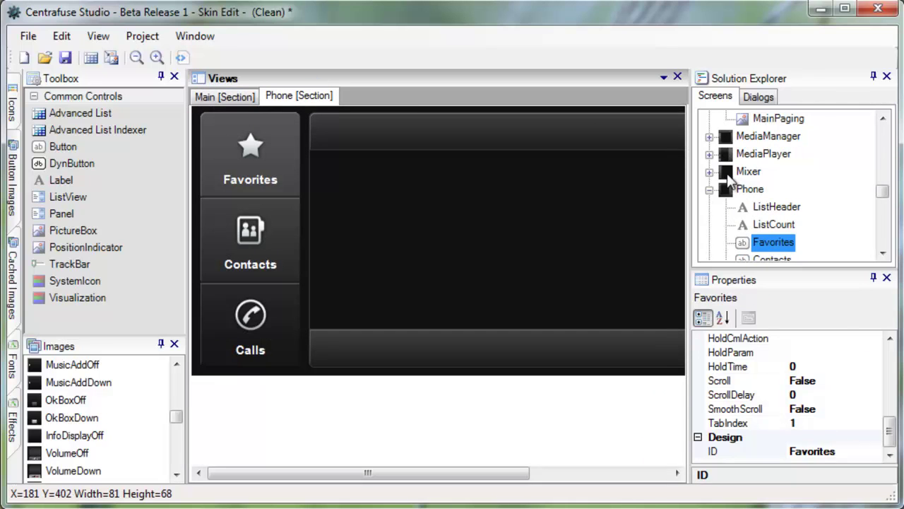
pyautogui.click(710, 189)
pyautogui.scroll(10, 713, 191)
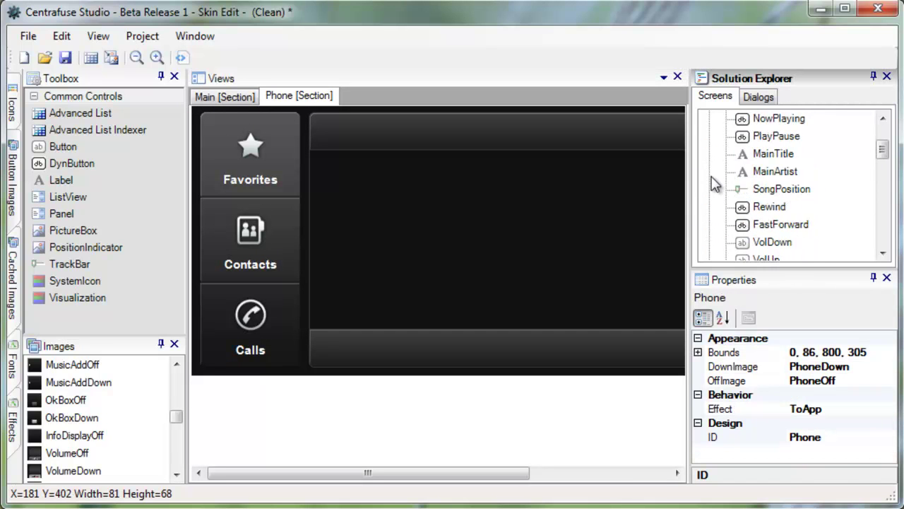
pyautogui.click(710, 173)
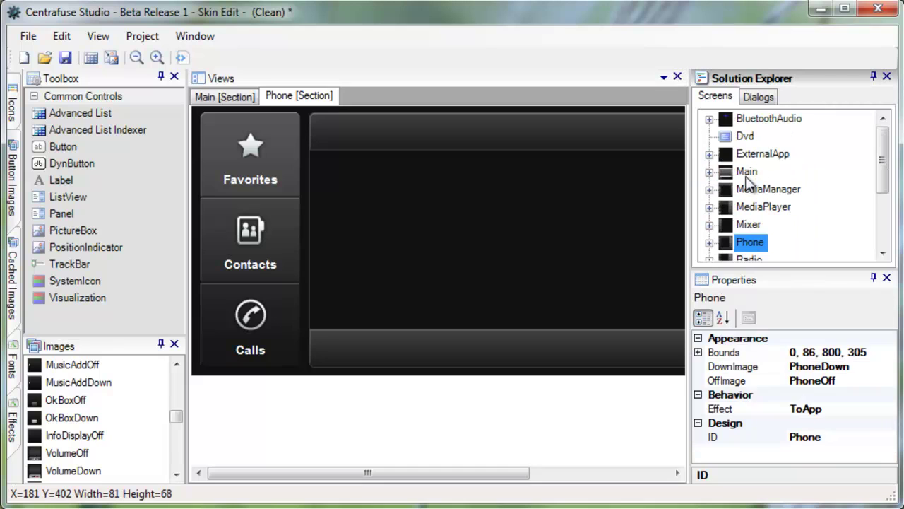
pyautogui.click(747, 173)
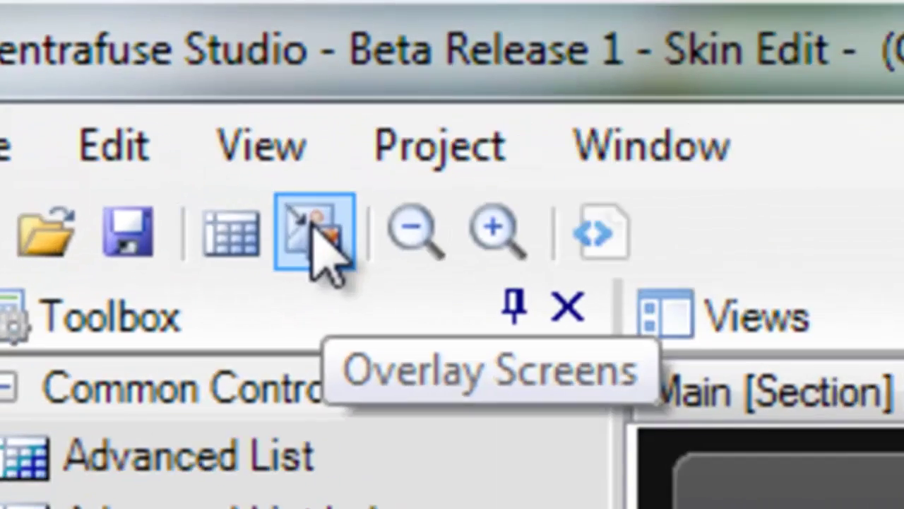
pyautogui.click(113, 60)
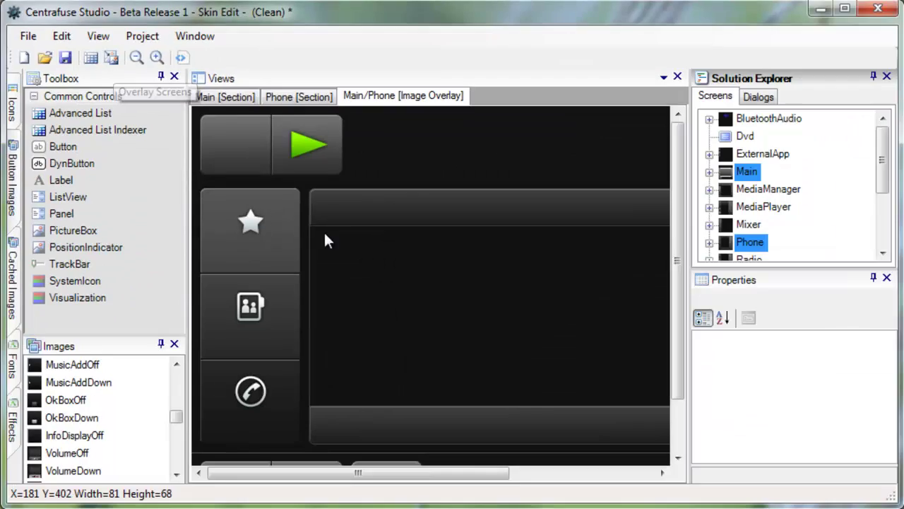
# Step: Look over the Main/Phone image overlay and close it along with the Phone and Main views
pyautogui.moveTo(430, 475); pyautogui.dragTo(572, 474)
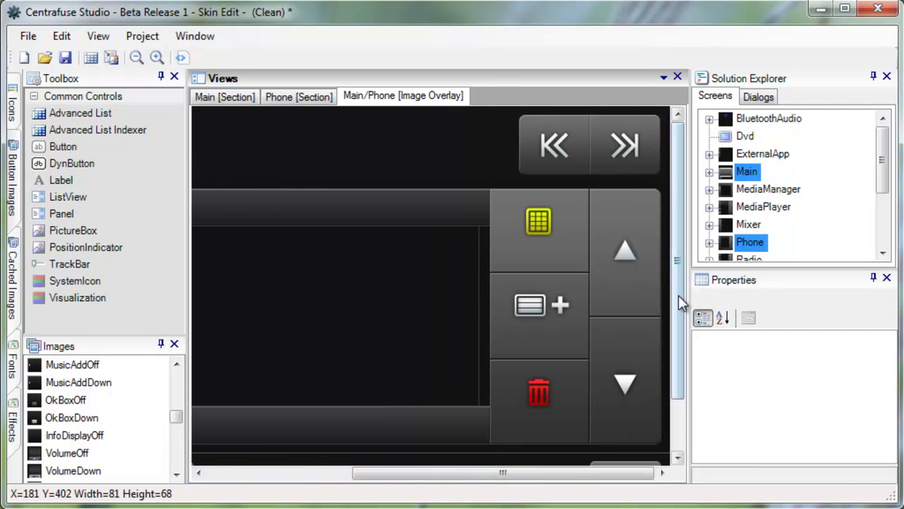
pyautogui.moveTo(679, 295); pyautogui.dragTo(679, 351)
pyautogui.moveTo(539, 474); pyautogui.dragTo(395, 475)
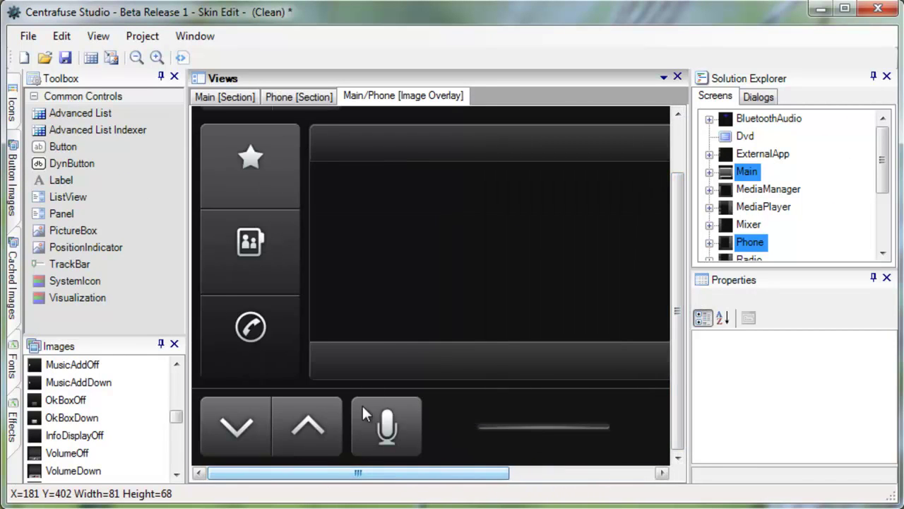
pyautogui.scroll(3, 366, 375)
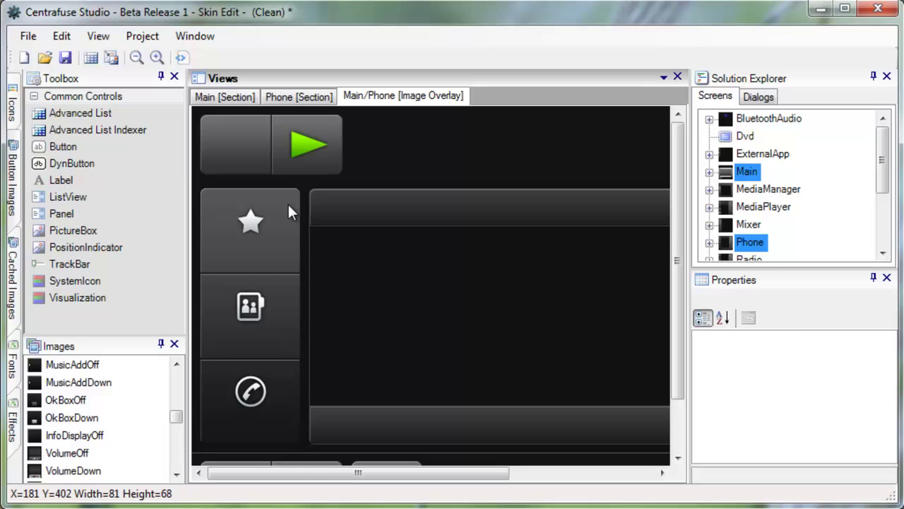
pyautogui.click(677, 78)
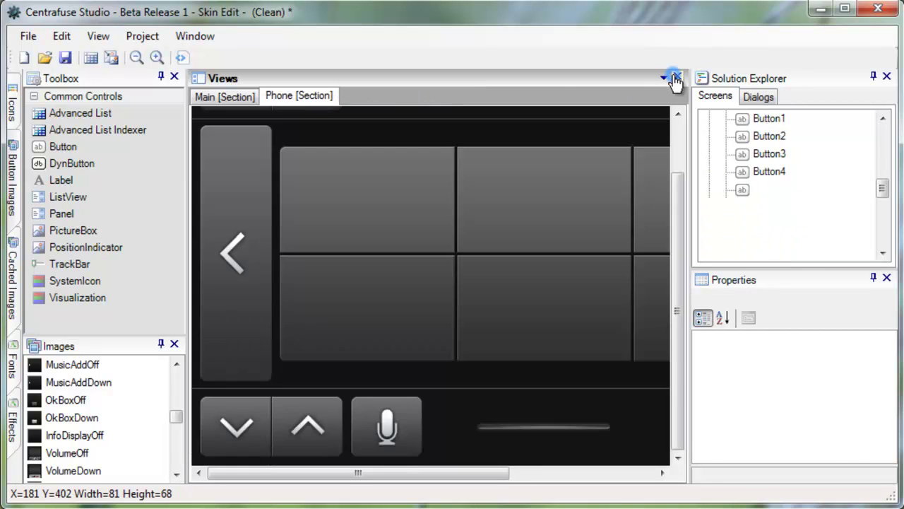
pyautogui.click(677, 77)
pyautogui.click(676, 77)
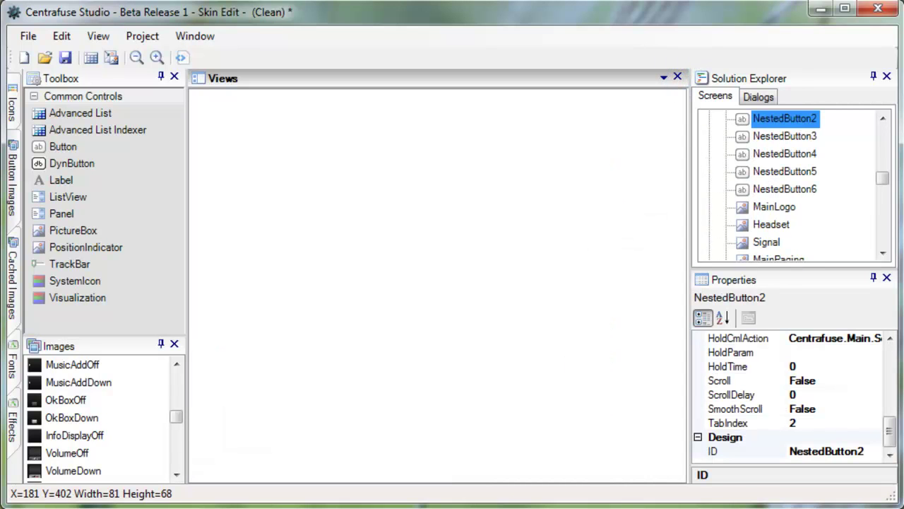